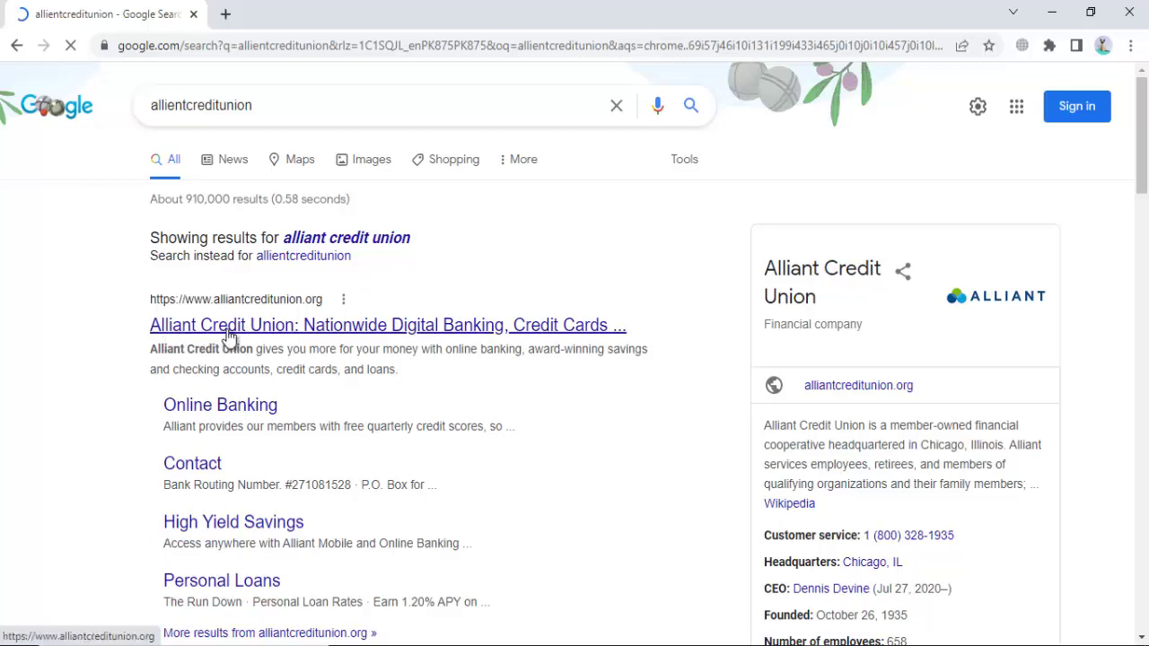
Step: Open the 'Alliant Credit Union: Nationwide Digital Banking' site from the Google results
left_click(299, 325)
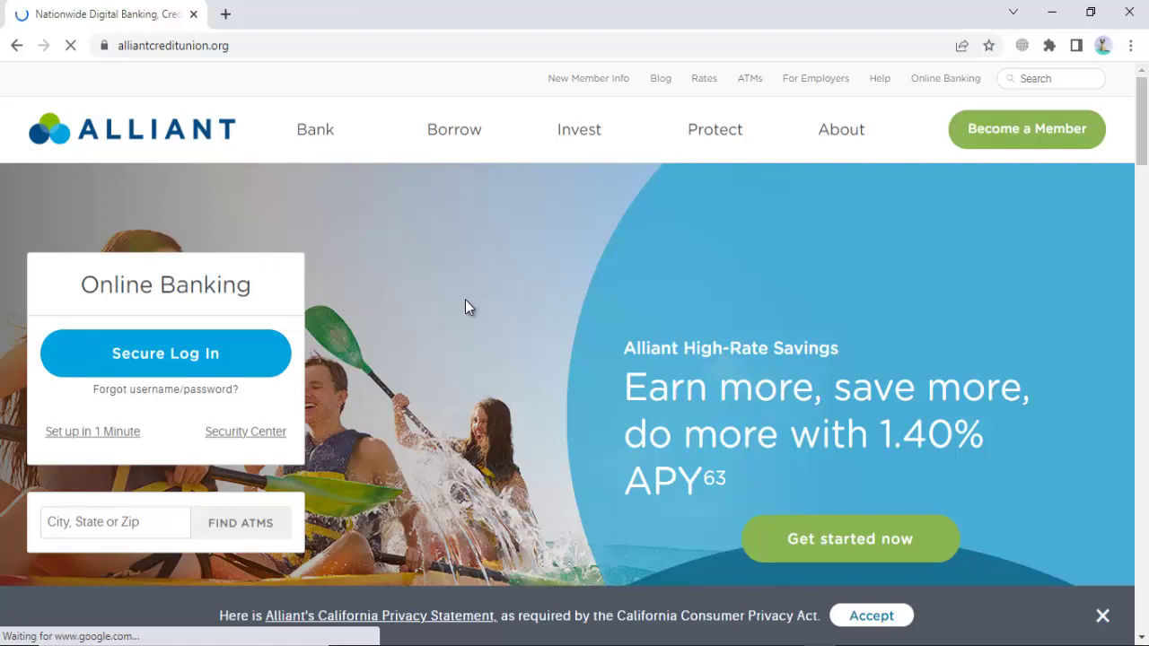
Step: Accept the privacy banner and go to the High-Rate Savings page from the Bank menu
left_click(872, 616)
mouse_move(315, 141)
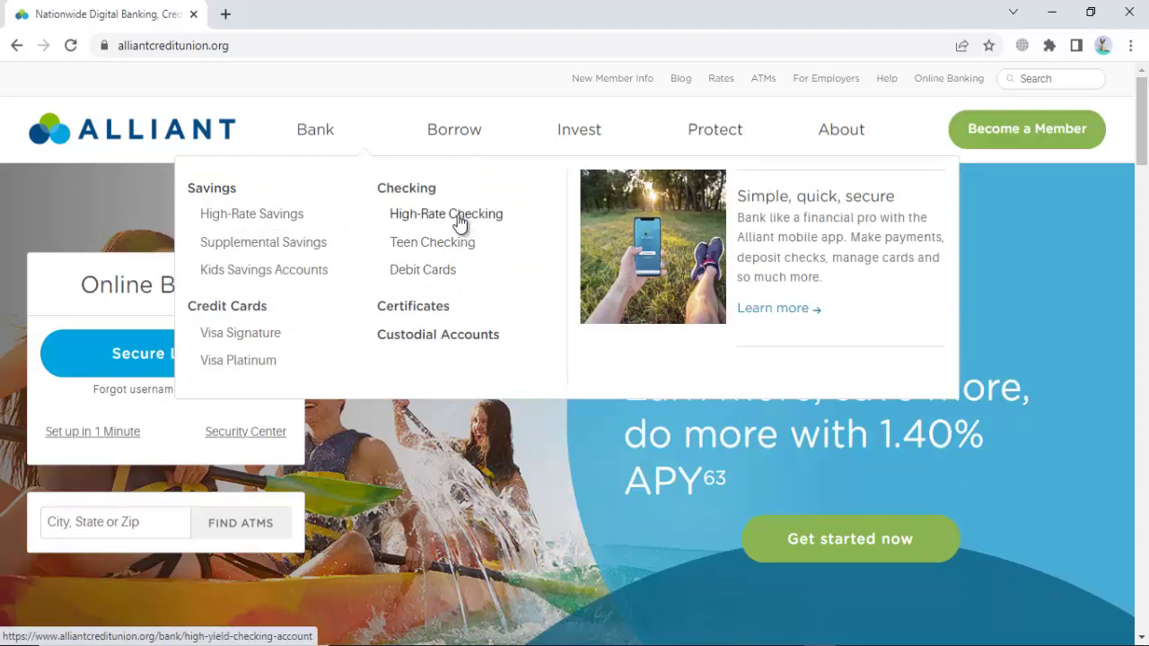
left_click(245, 221)
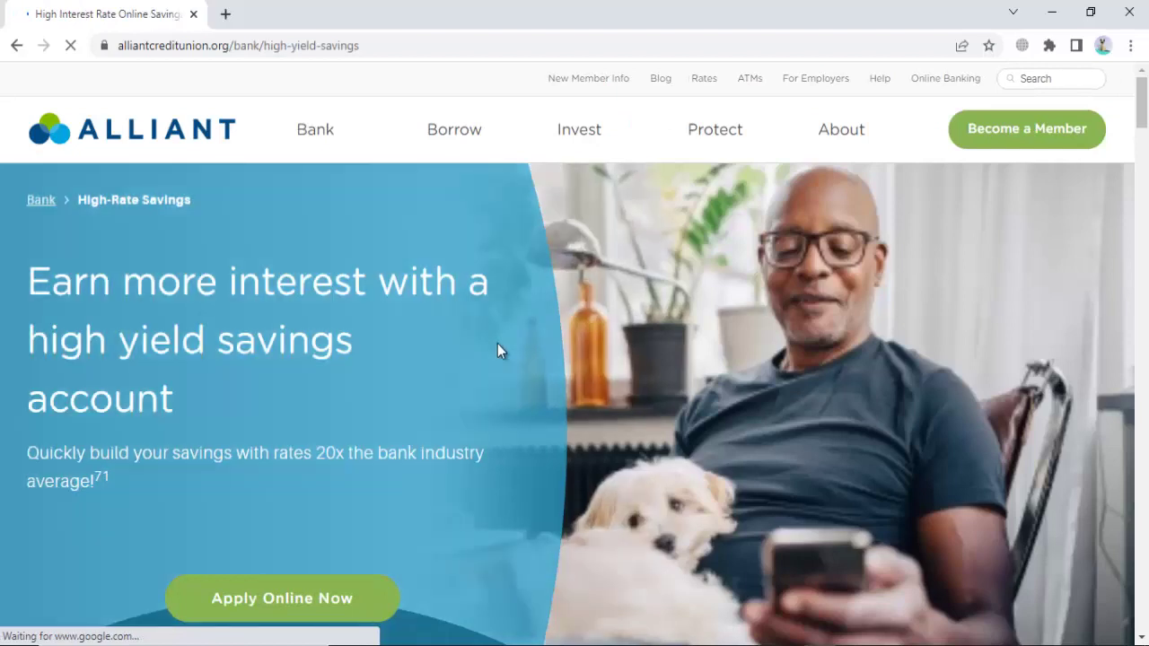
scroll(497, 351, "down", 1)
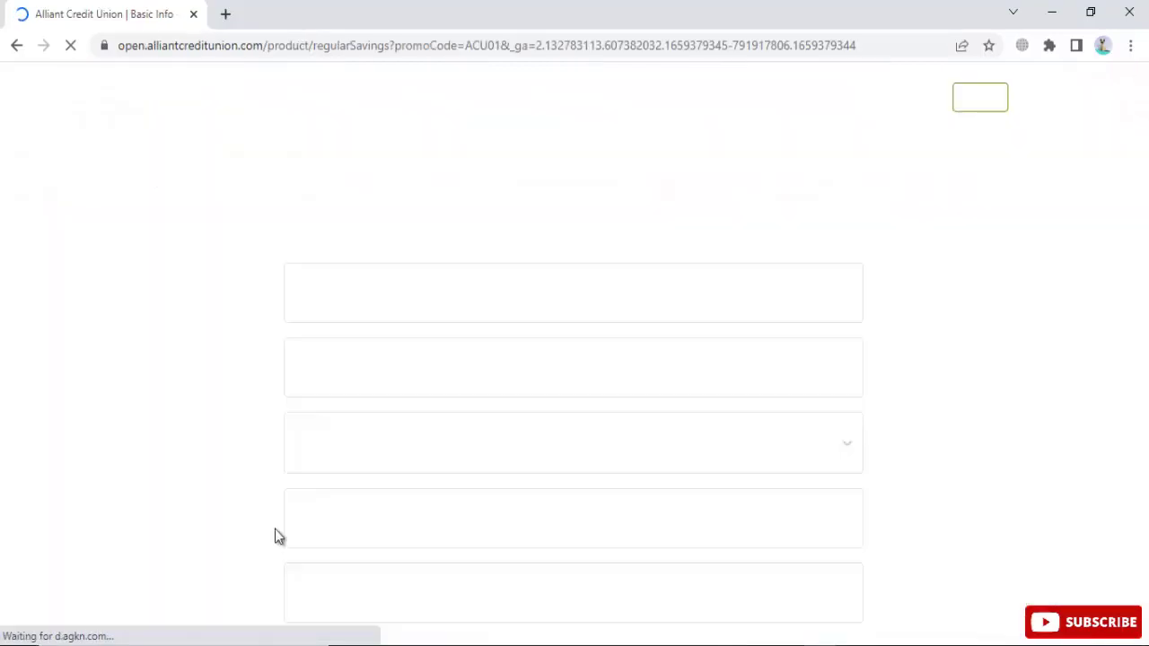
Step: Paste the applicant's first name from the notes and type the last name
left_click(398, 287)
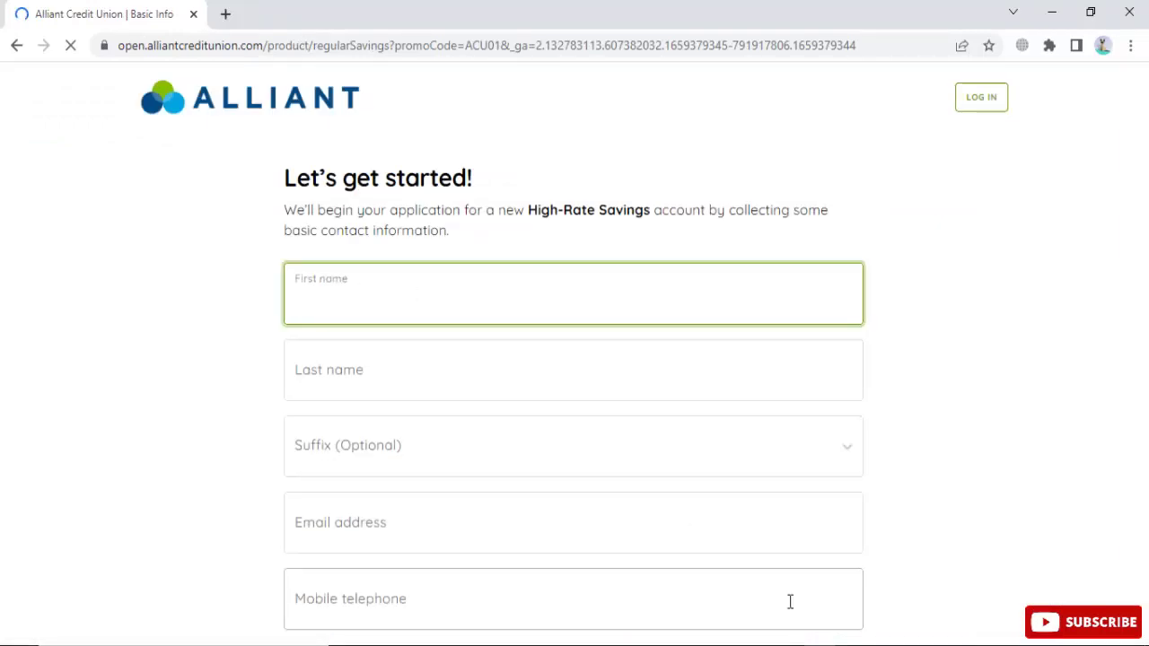
left_click(733, 642)
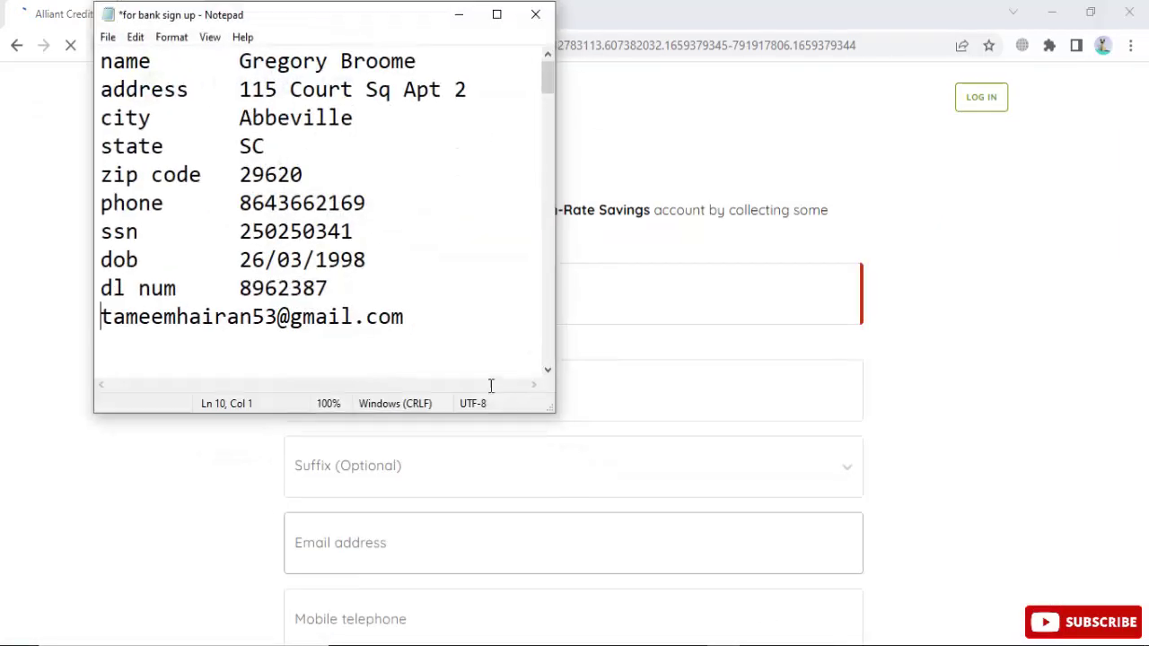
double_click(260, 61)
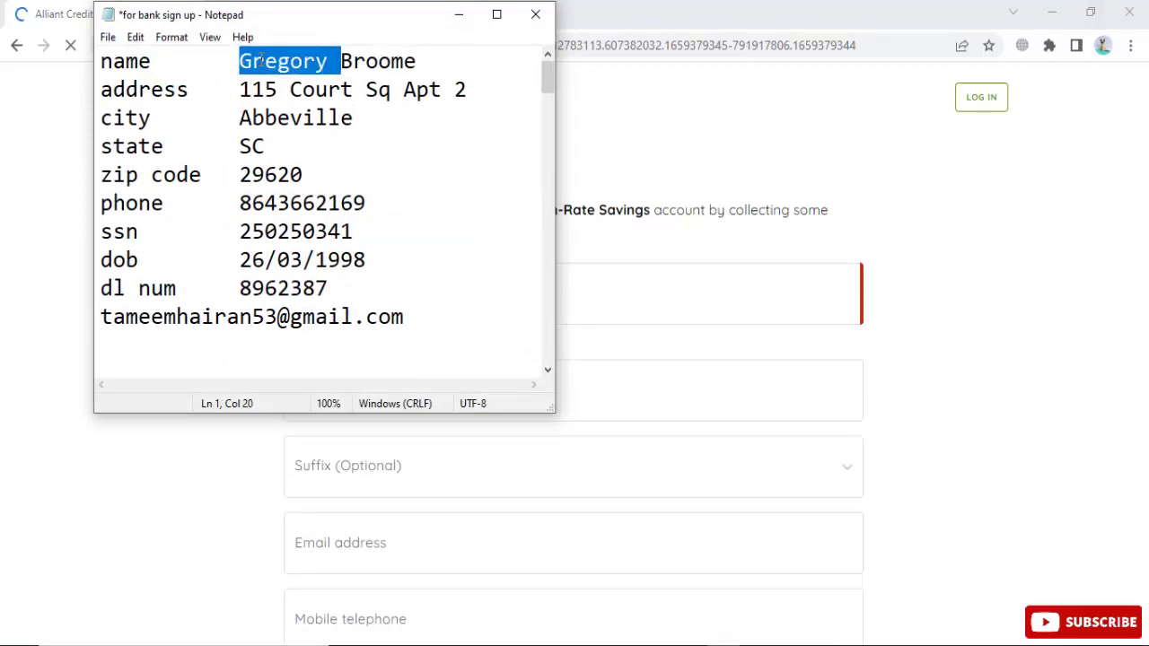
left_click(348, 289)
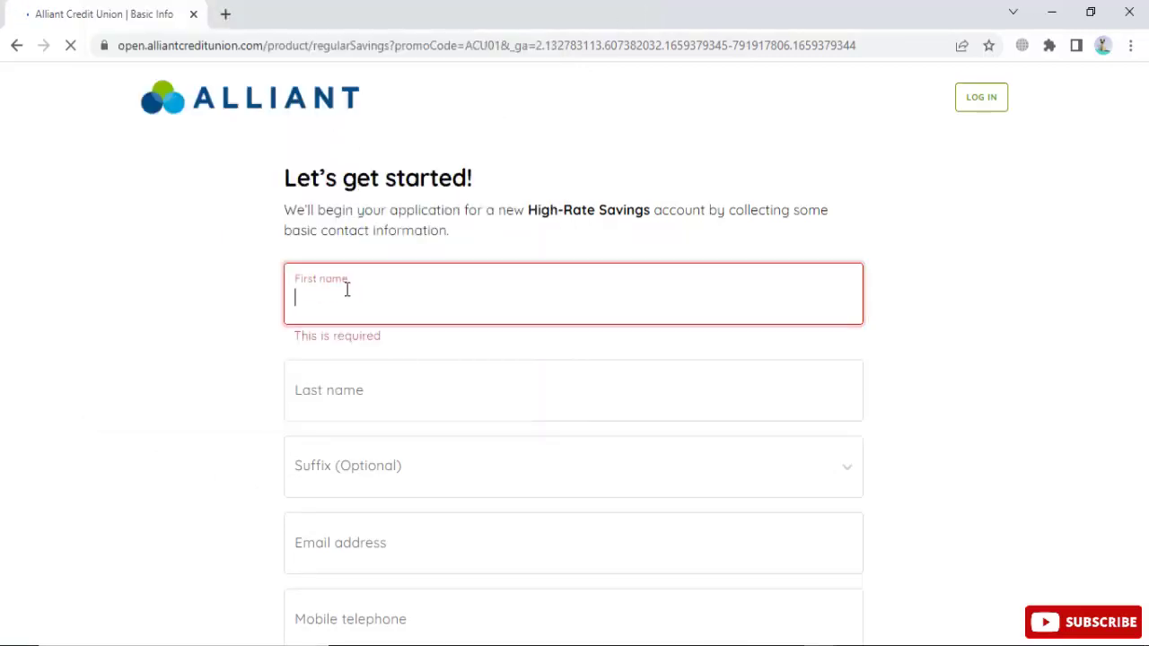
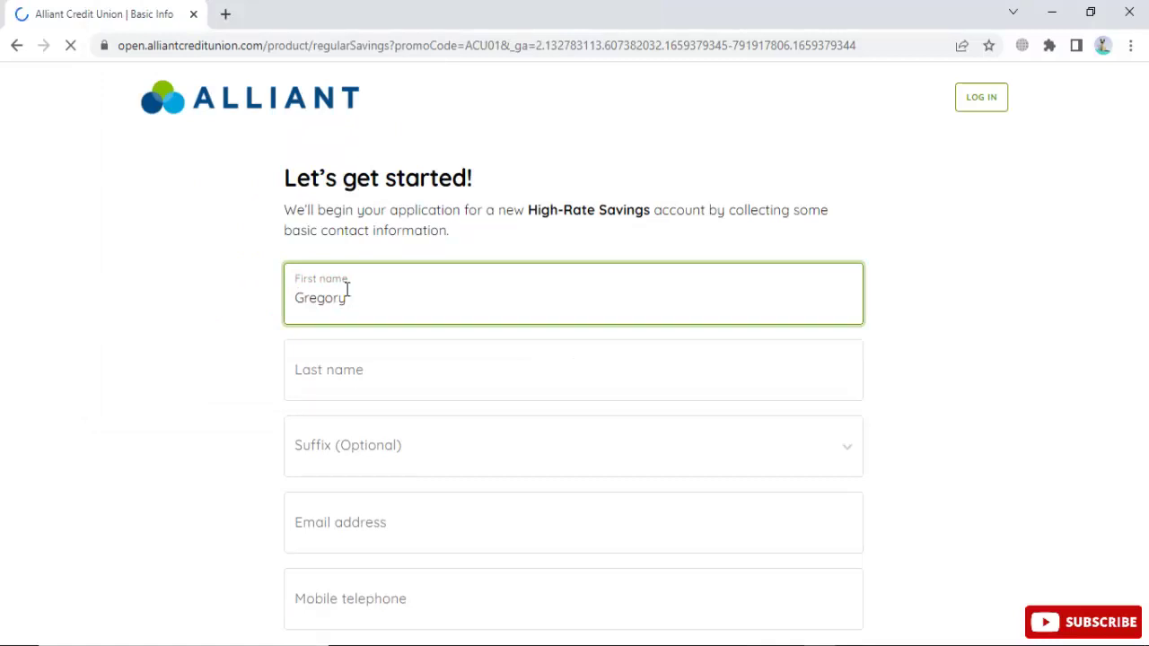
left_click(343, 369)
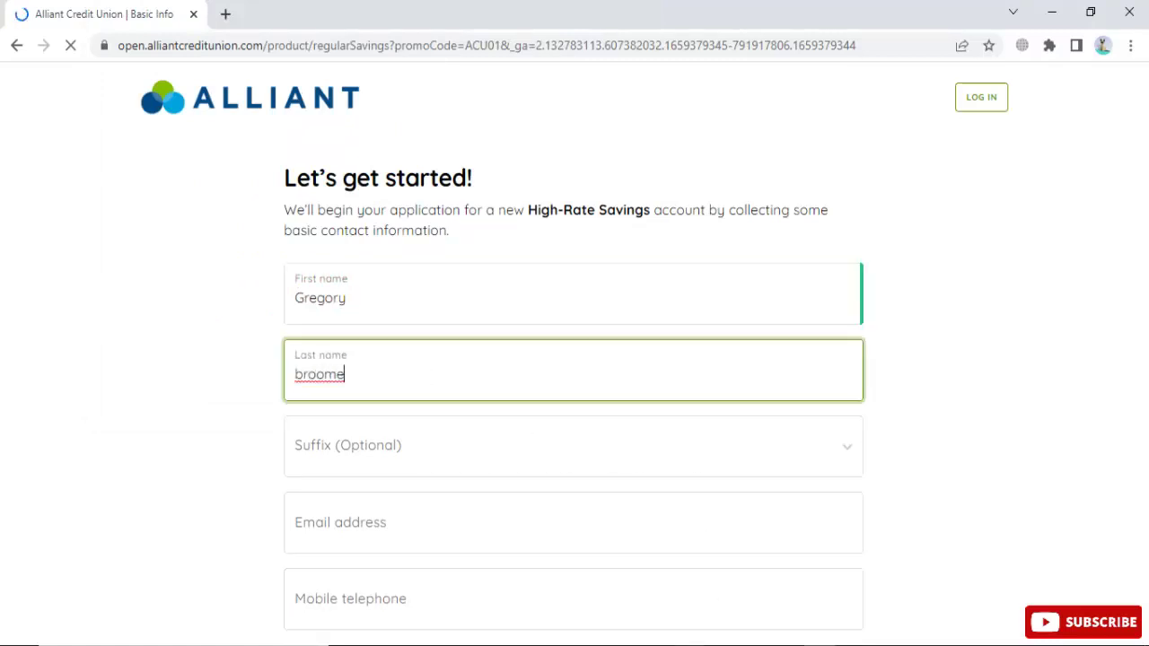
Step: Set the name suffix to Sr. and enter the applicant's email address
left_click(723, 645)
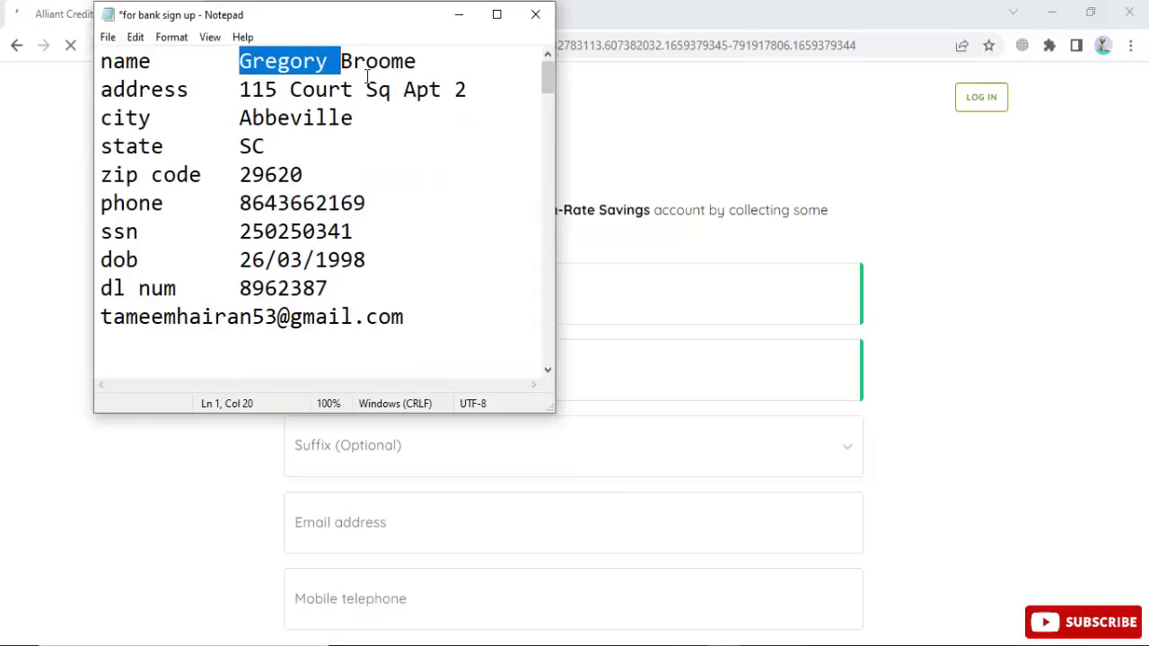
left_click_drag(239, 90, 482, 84)
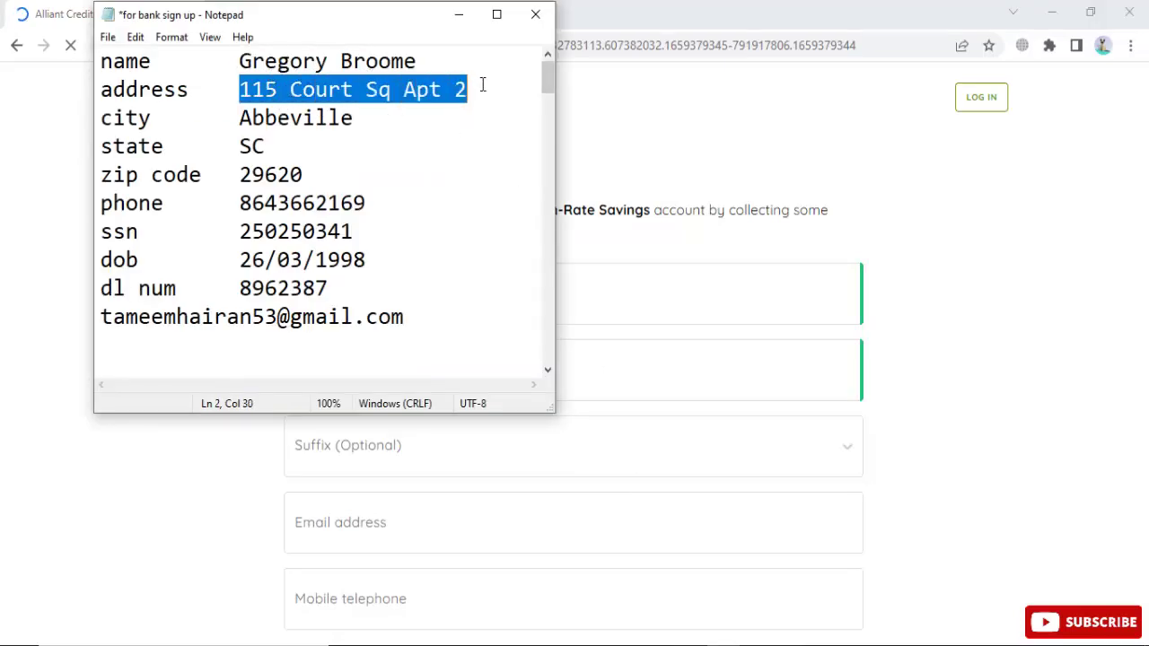
key("alt+Tab")
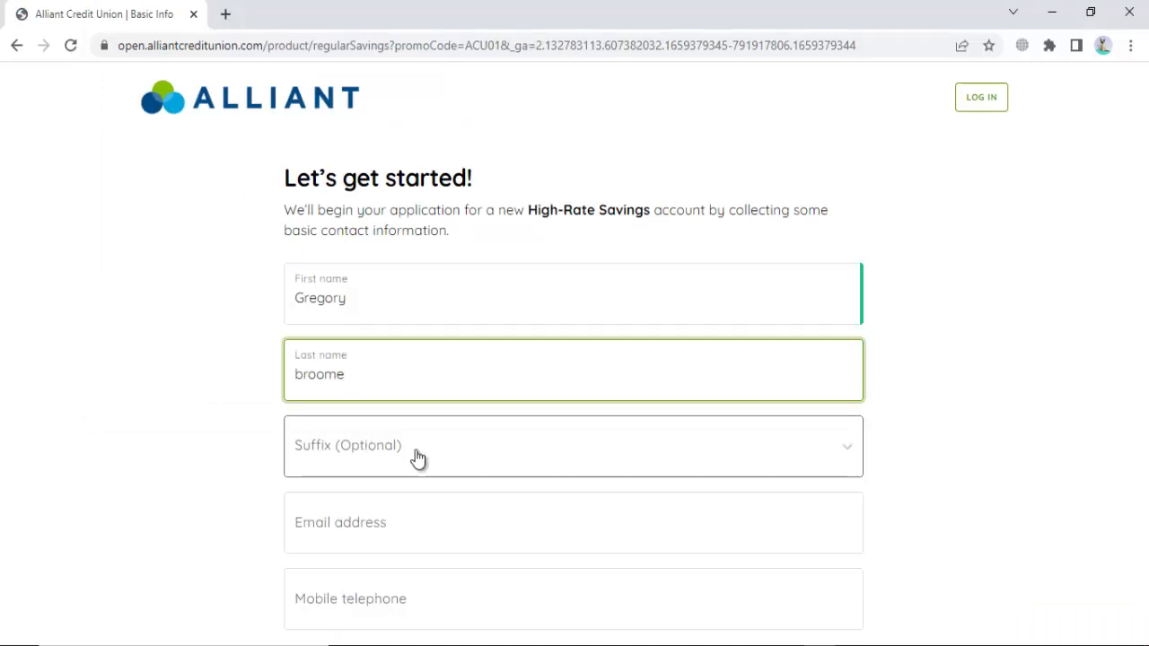
scroll(418, 460, "down", 1)
left_click(357, 336)
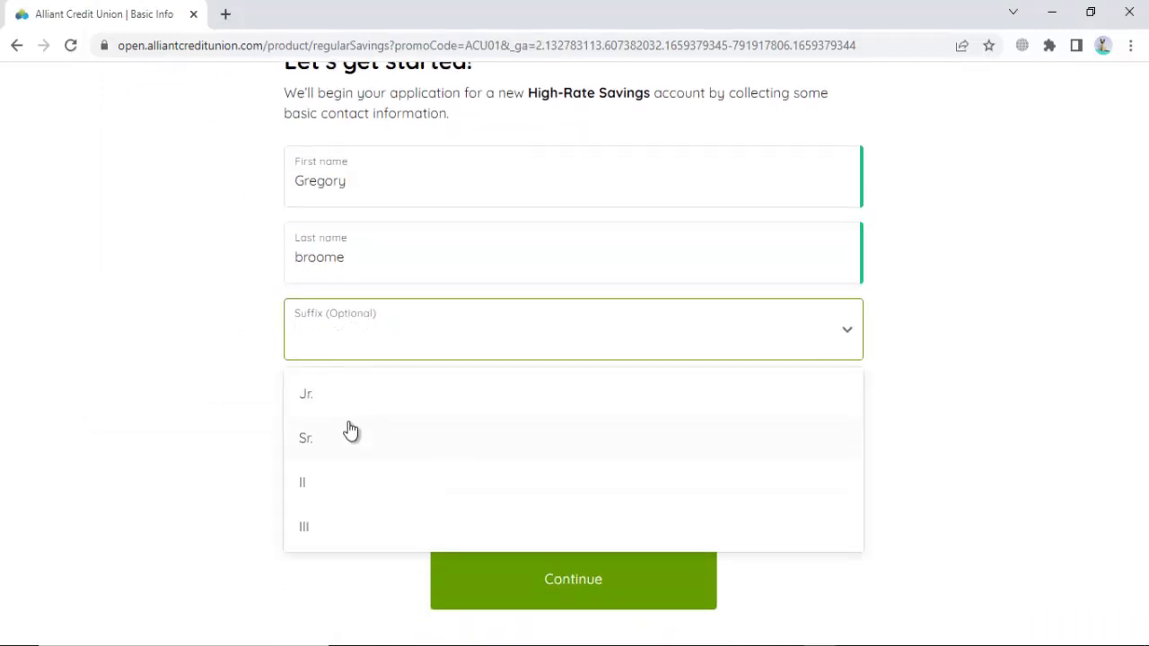
left_click(350, 432)
left_click(344, 405)
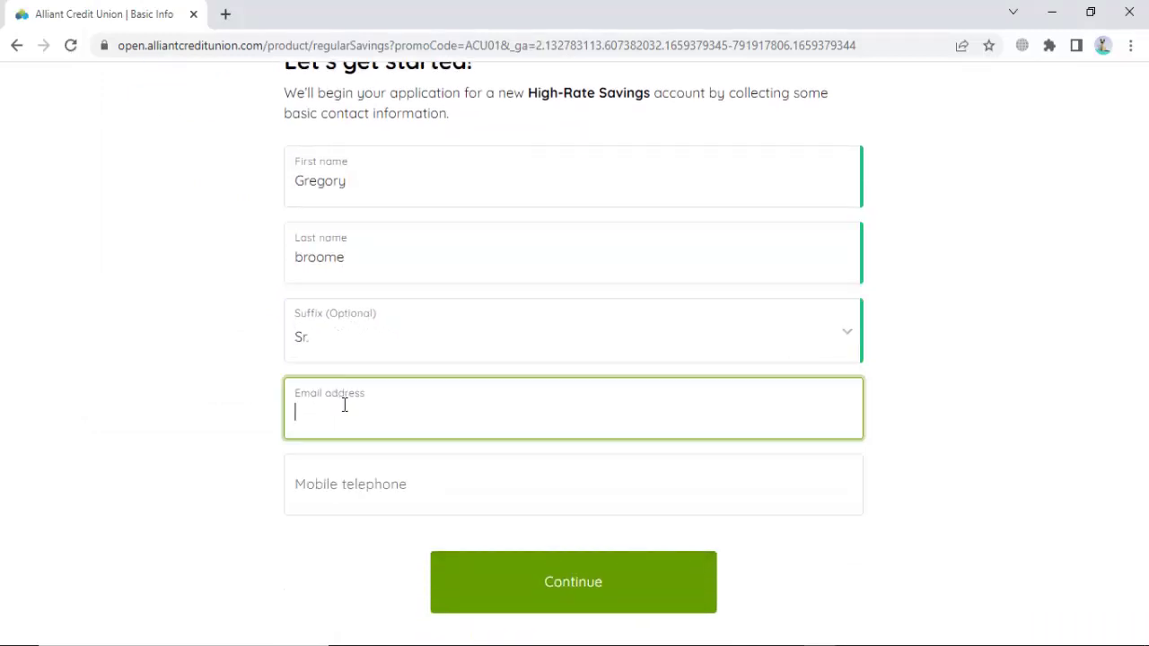
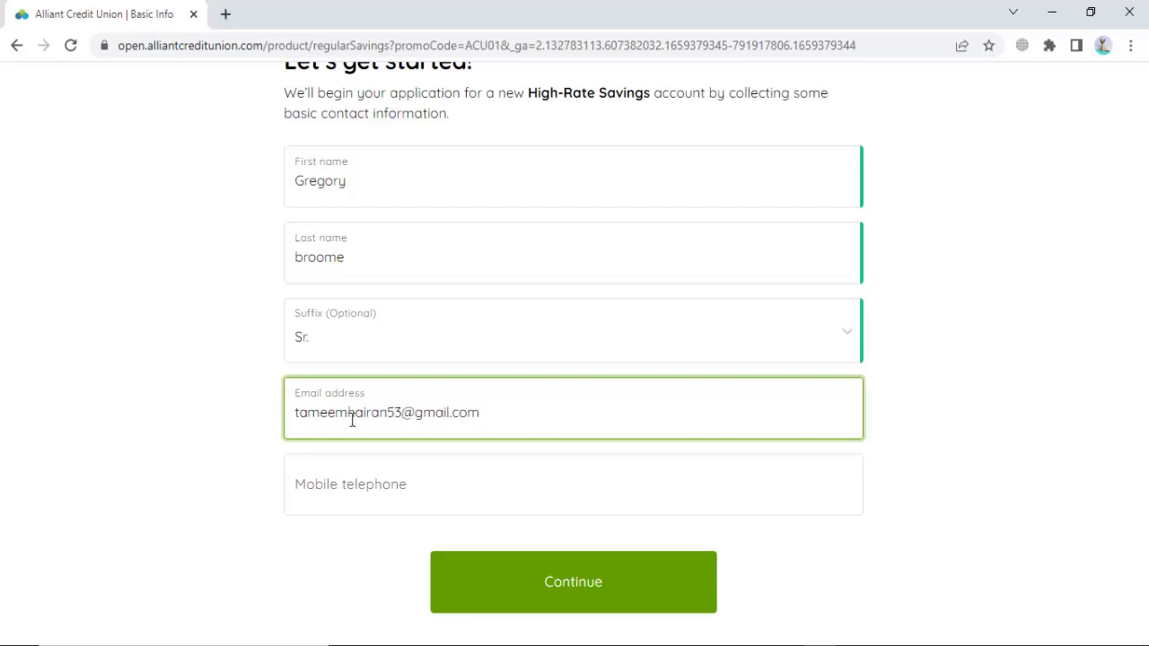
Step: Copy the applicant's mobile number from the notes into the Mobile telephone field
left_click(353, 485)
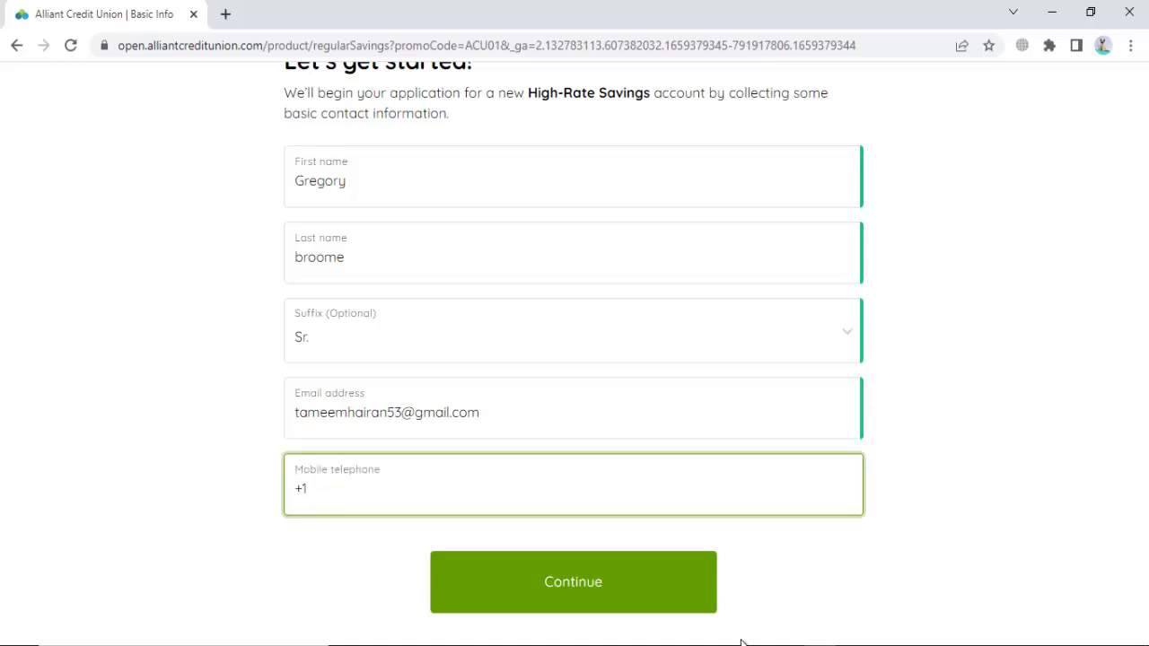
left_click(705, 640)
double_click(267, 203)
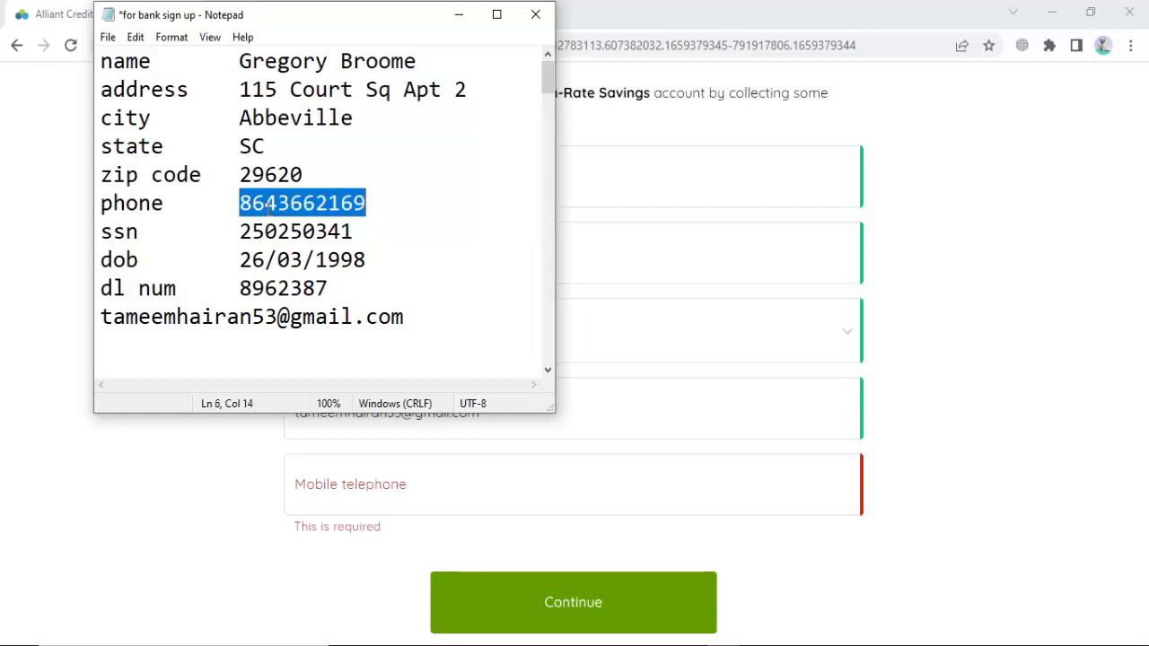
key("ctrl+c")
key("alt+Tab")
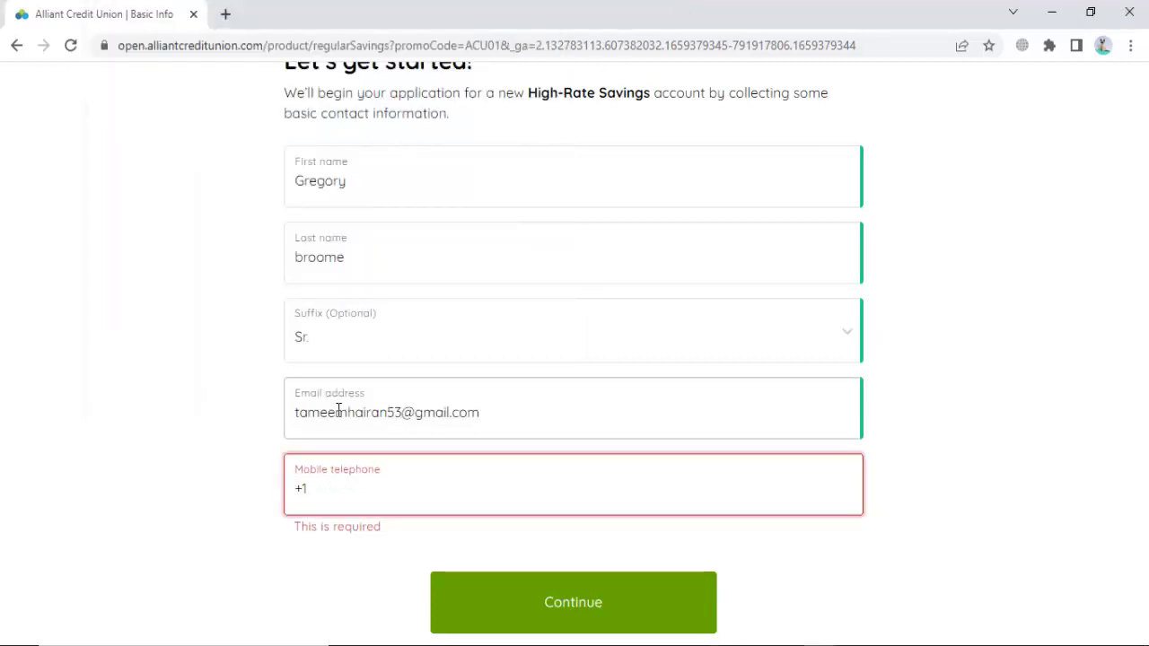
key("ctrl+v")
Step: Submit the contact details and paste in the emailed six-digit confirmation code
left_click(549, 574)
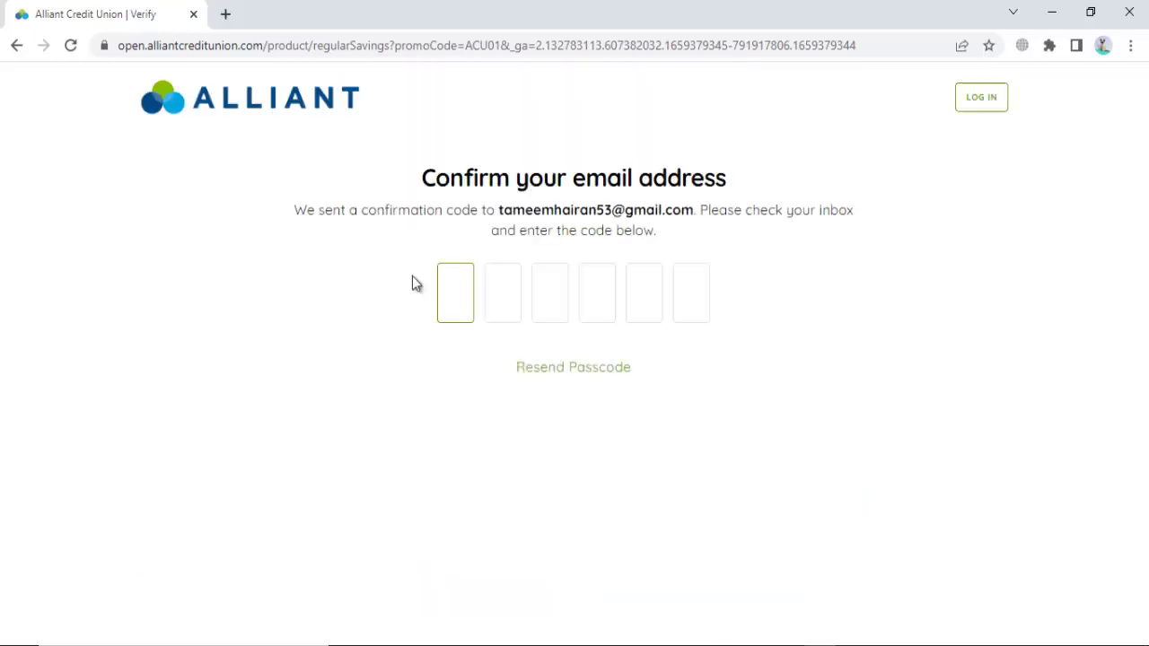
key("ctrl+v")
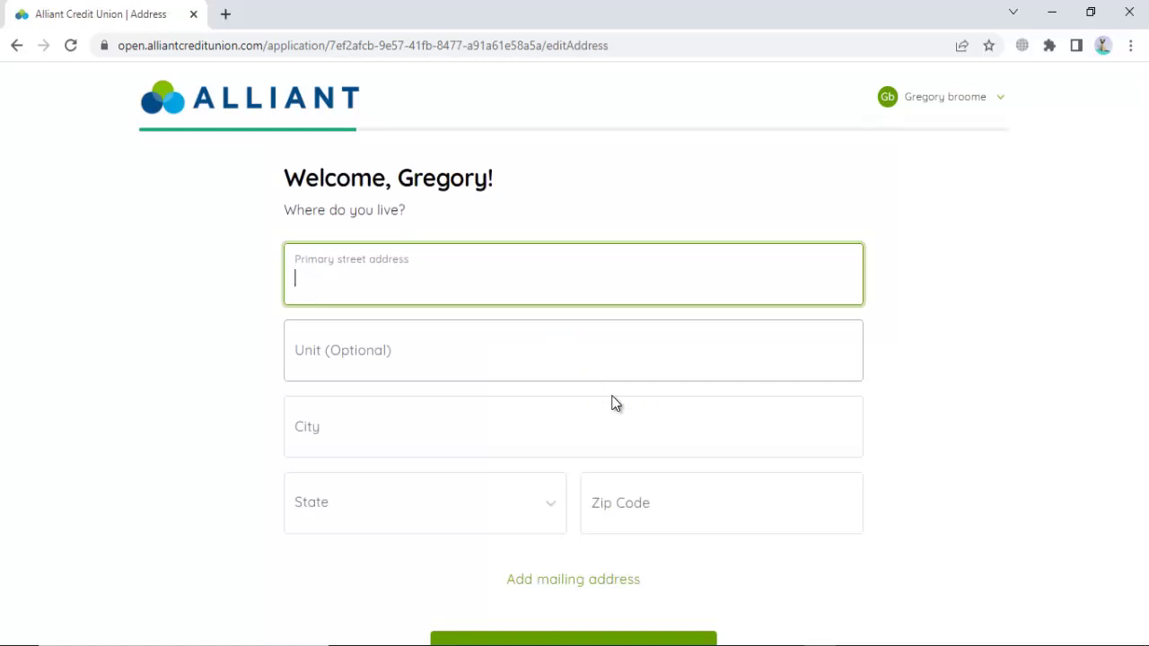
Step: Paste the applicant's street address, without apartment number, from the notes into Primary street address
key("alt+Tab")
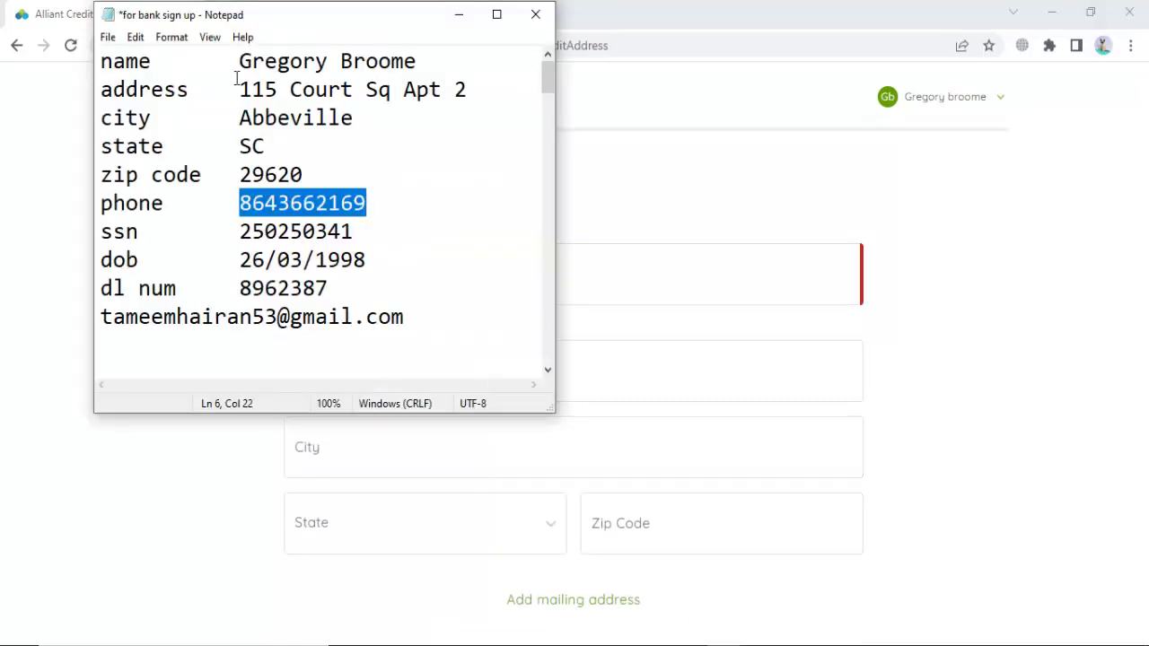
left_click(431, 90)
left_click_drag(240, 89, 393, 97)
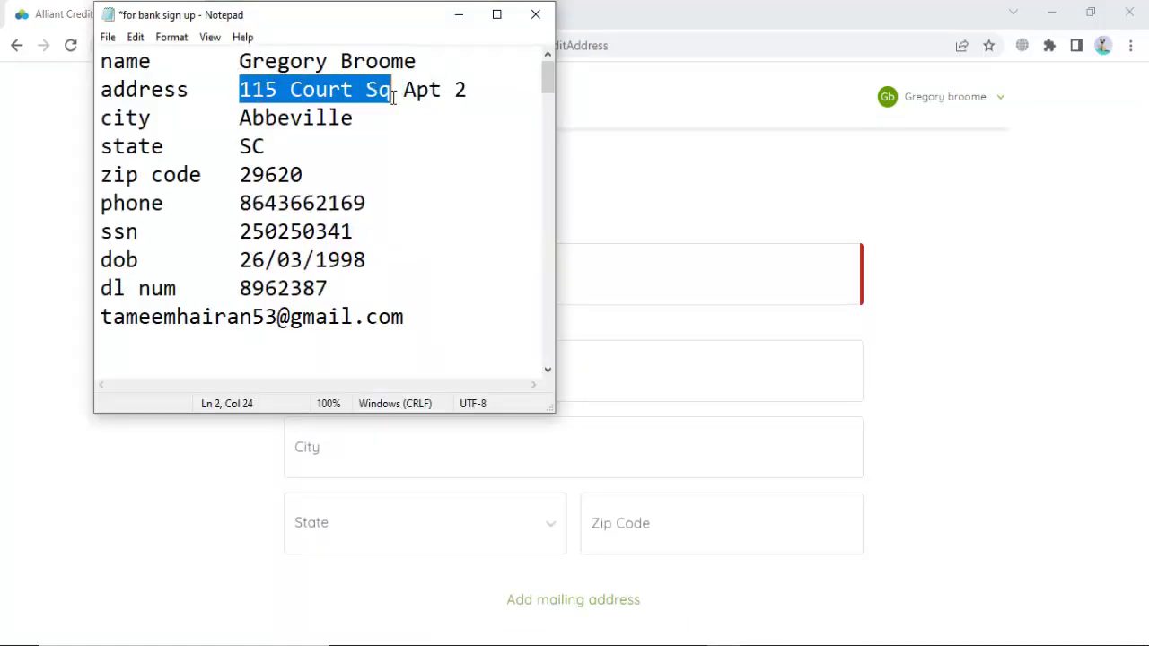
key("ctrl+c")
key("alt+Tab")
key("ctrl+v")
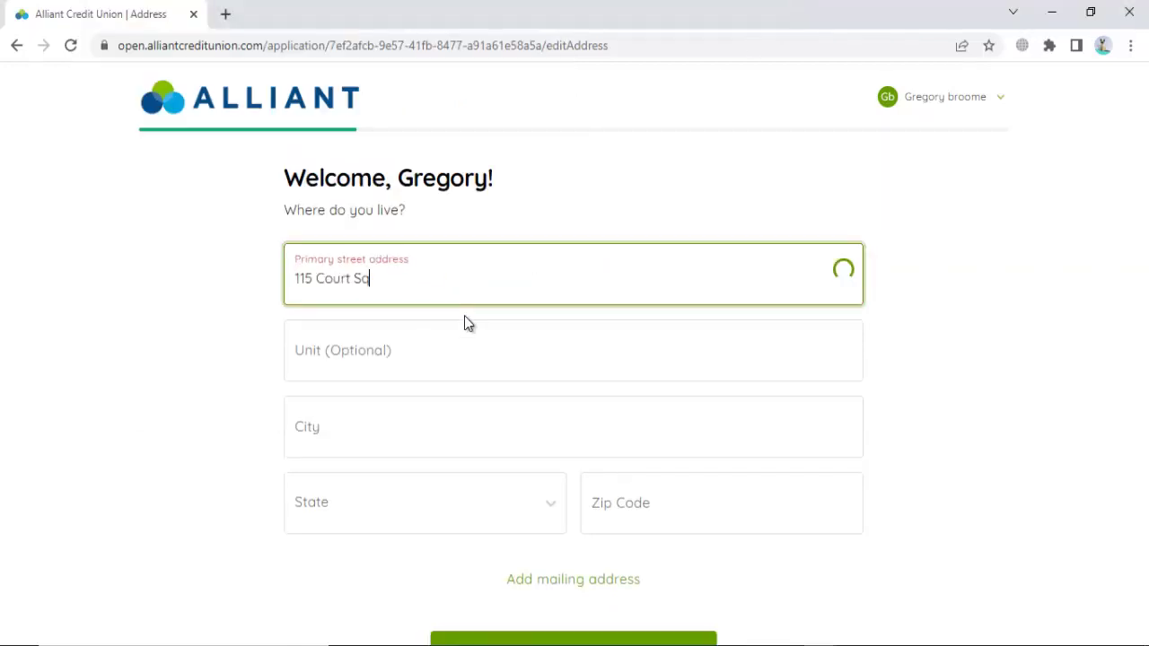
left_click(333, 436)
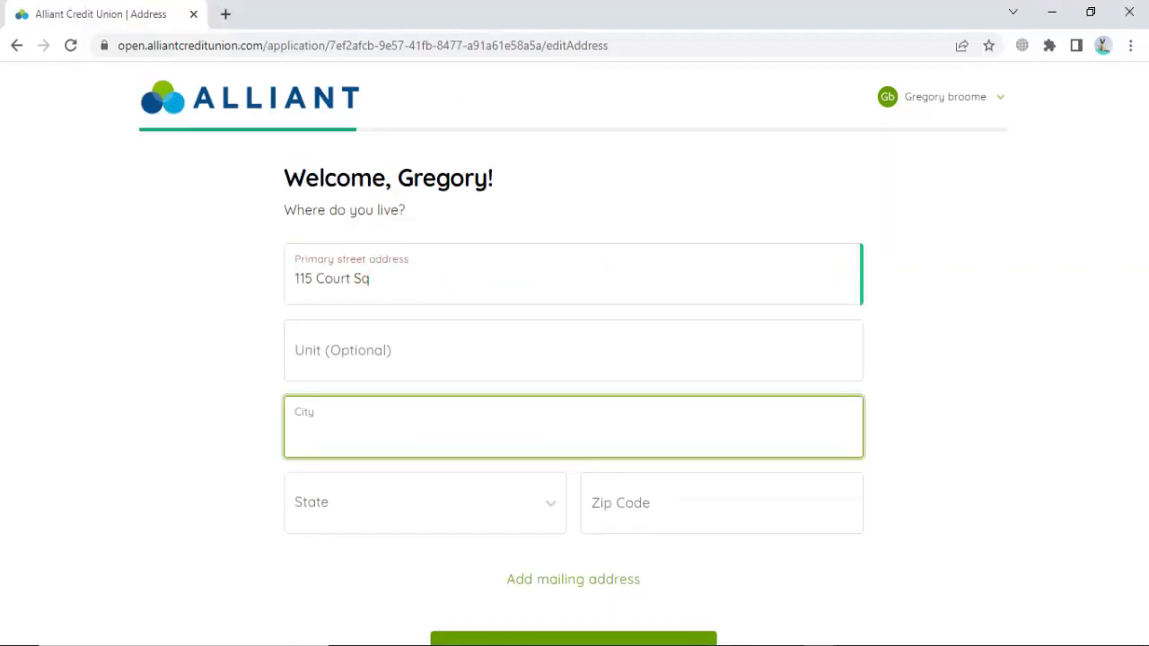
key("alt+Tab")
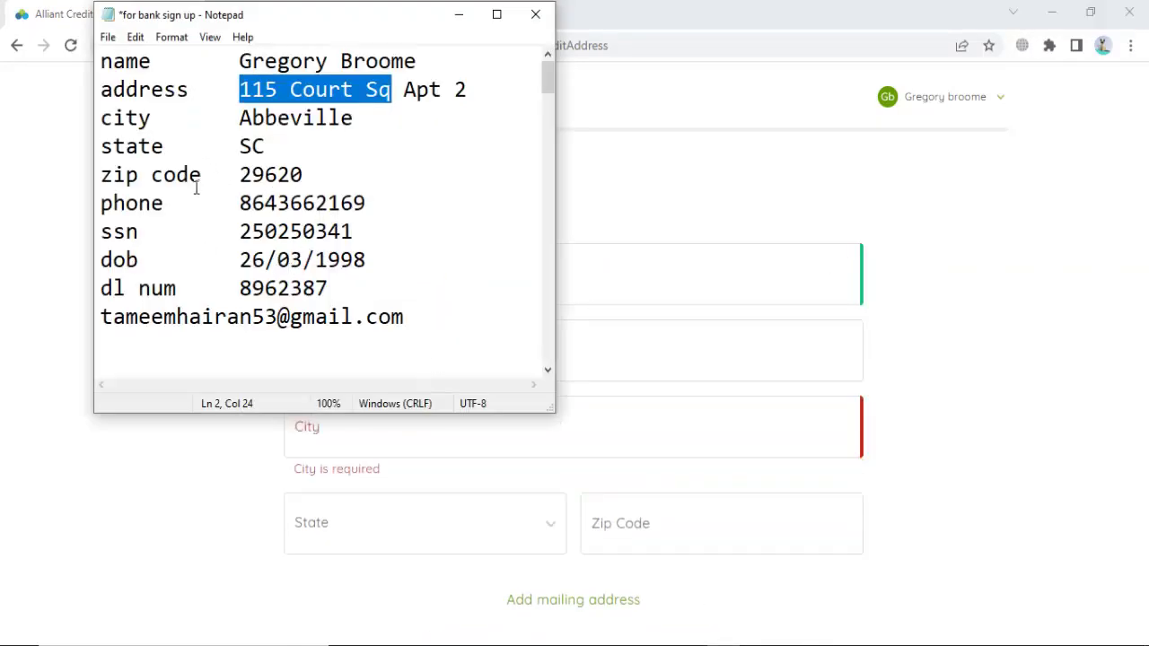
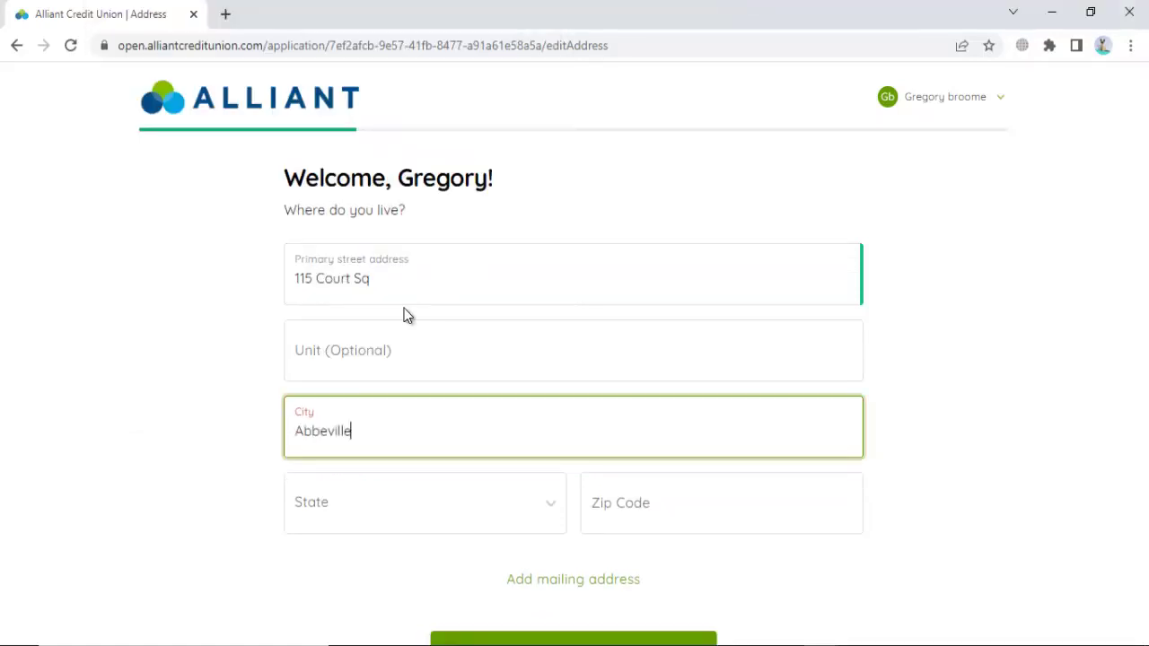
Step: Set the State field to South Carolina by filtering the list with 'sc'
left_click(386, 535)
type("sc")
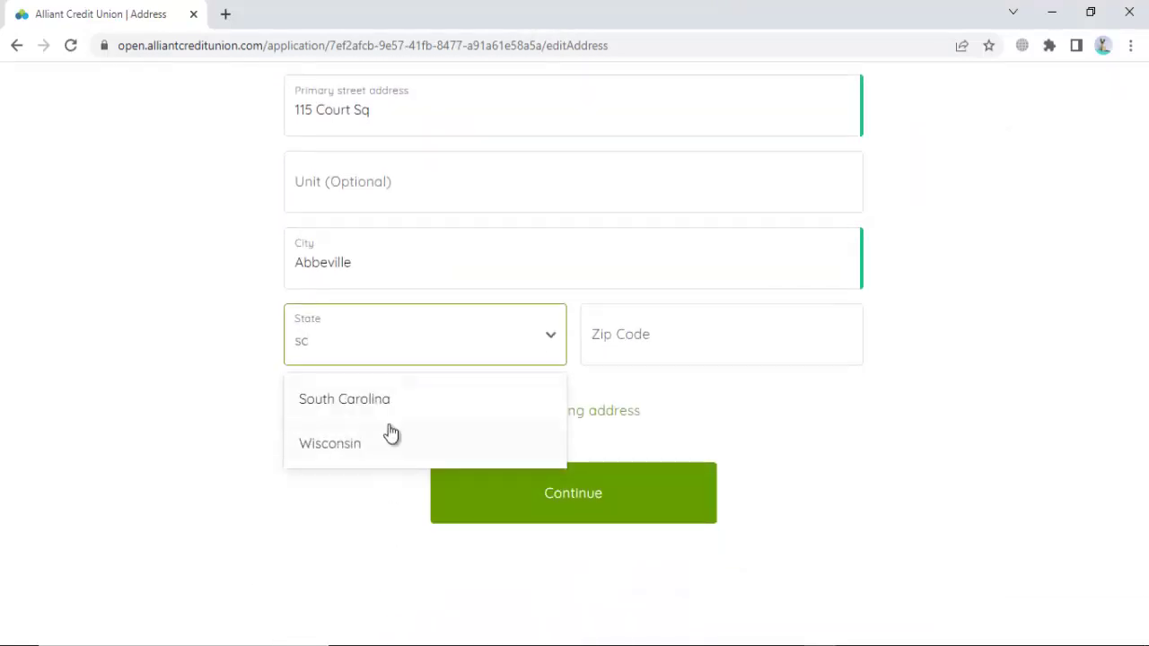
left_click(413, 395)
Step: Copy the applicant's zip code from the Notepad notes and paste it into Zip Code
left_click(628, 346)
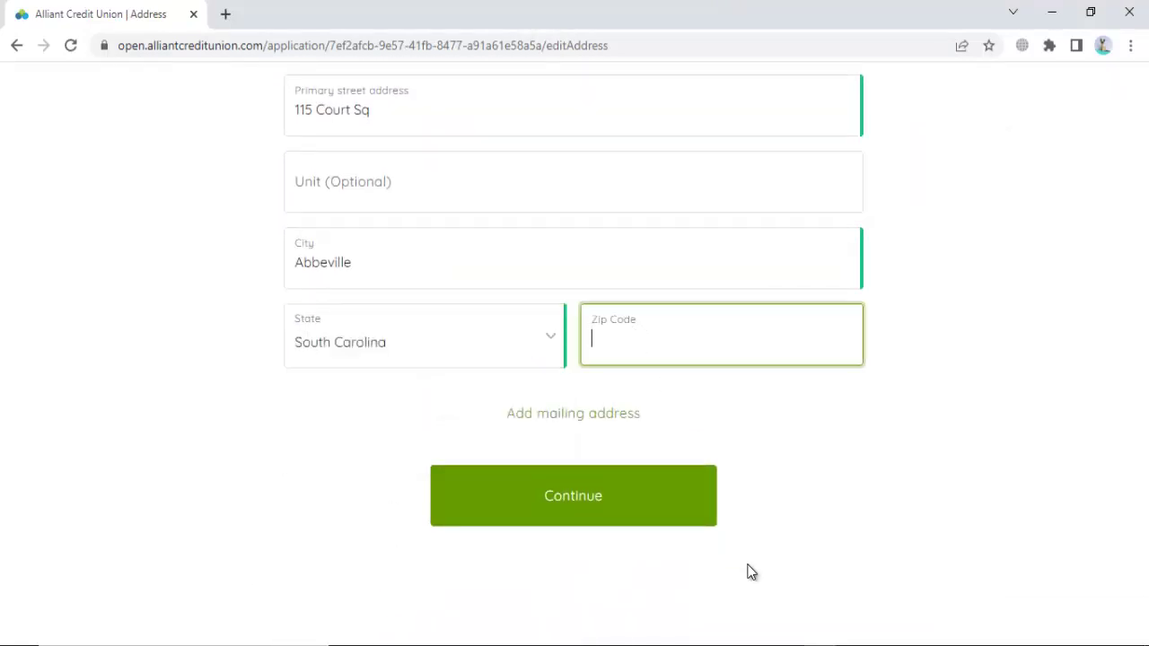
left_click(758, 640)
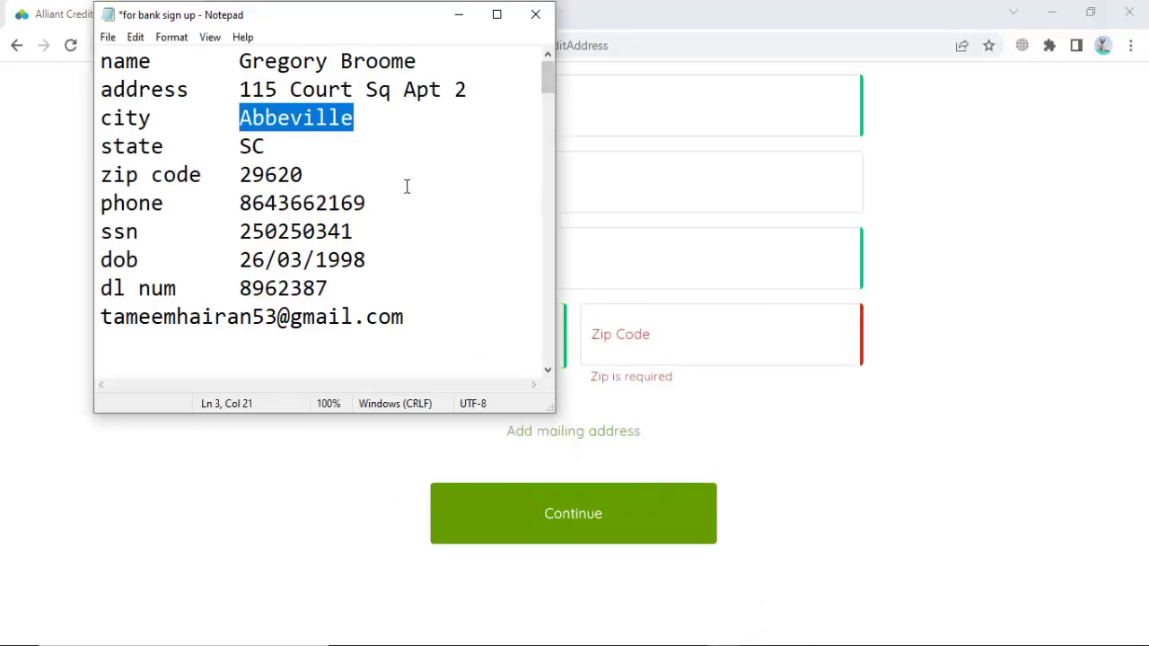
double_click(258, 174)
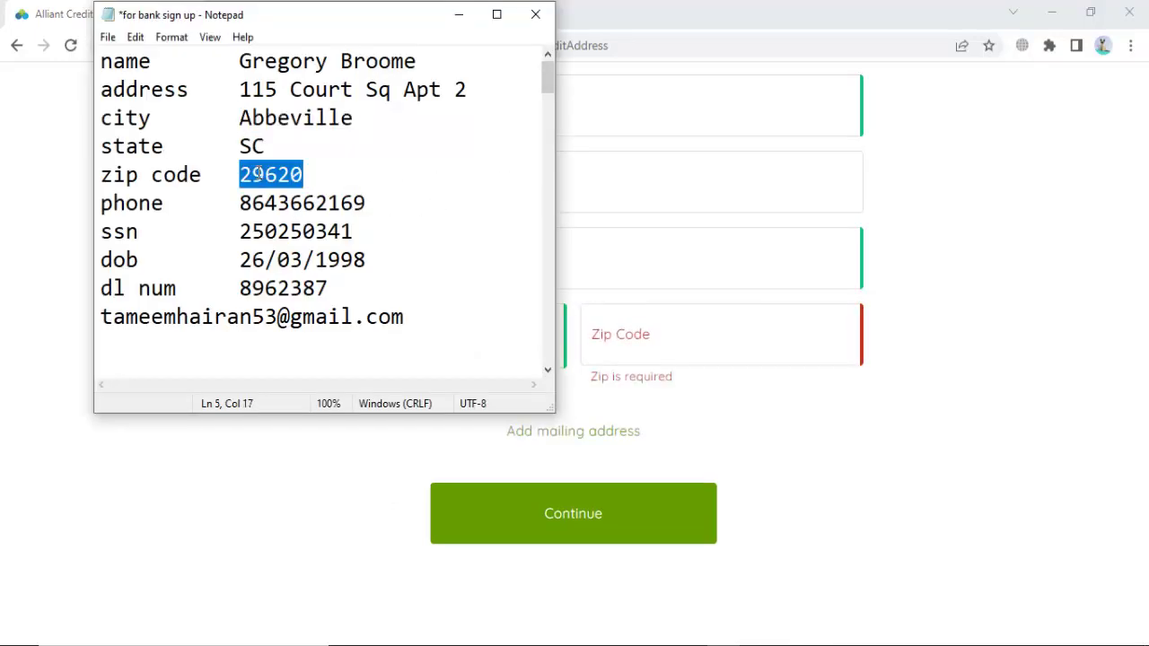
key("ctrl+c")
key("alt+Tab")
left_click(598, 329)
key("ctrl+v")
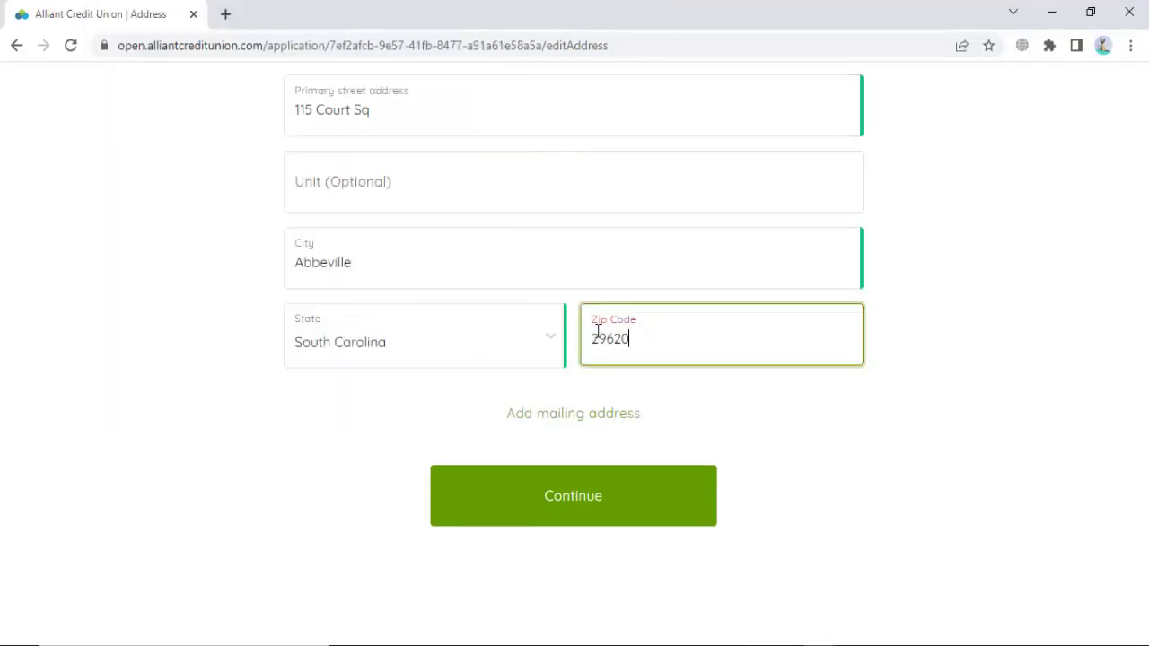
left_click(747, 640)
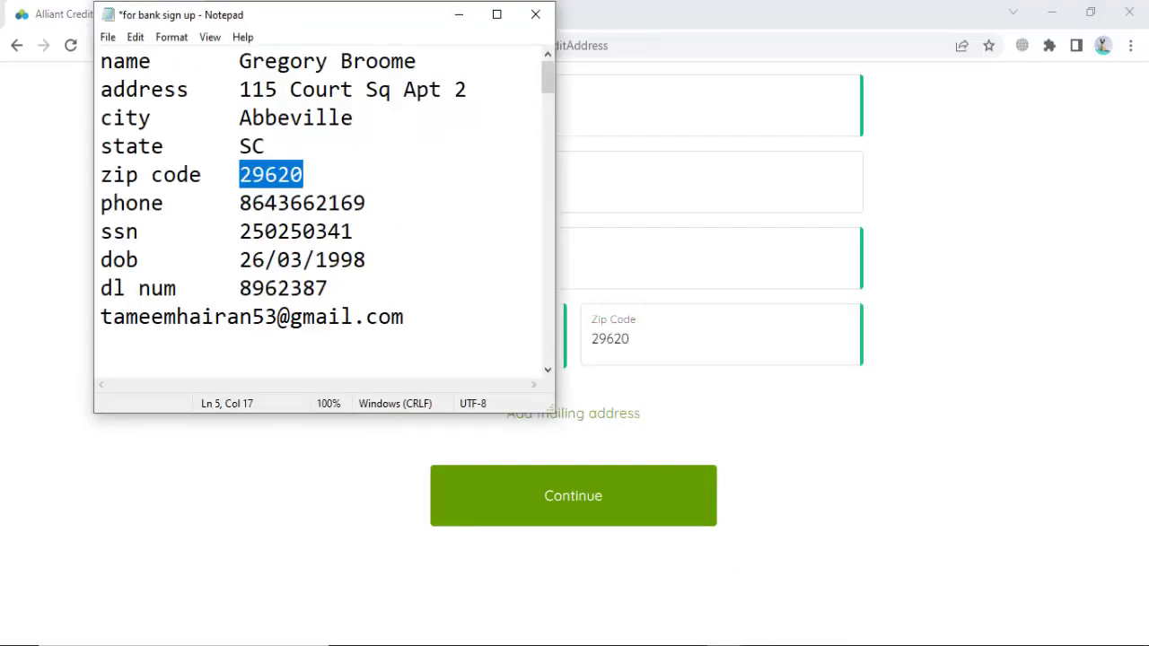
left_click(714, 641)
Step: Submit the address, decline Chrome's offer to save it, and bring up the applicant notes
left_click(580, 500)
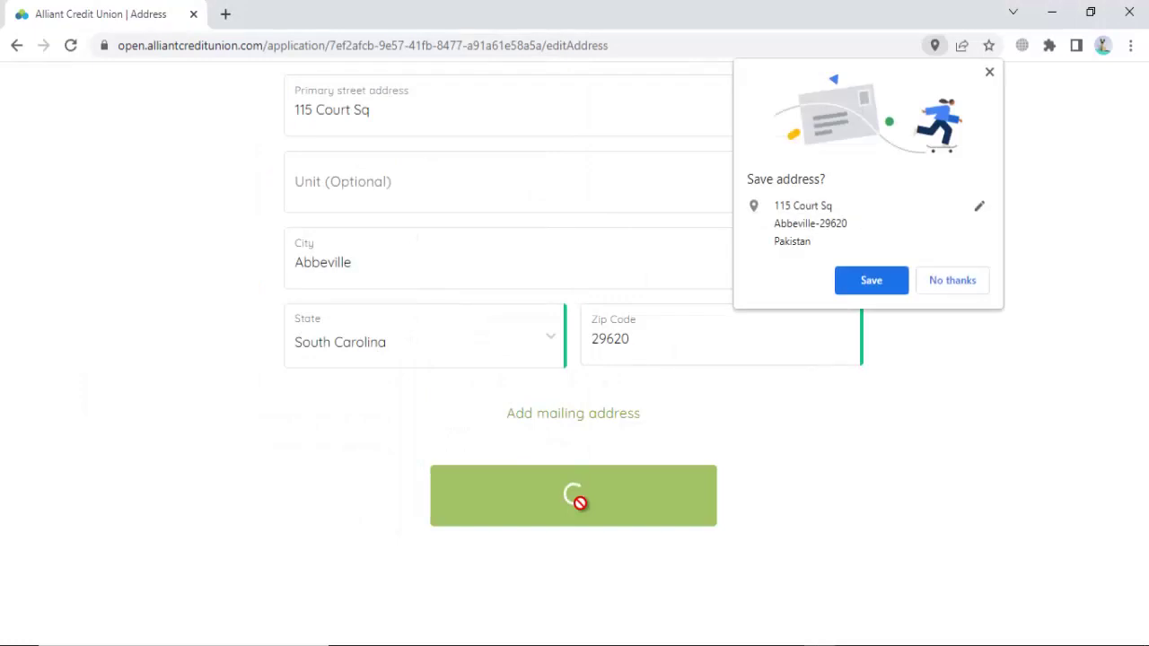
left_click(938, 283)
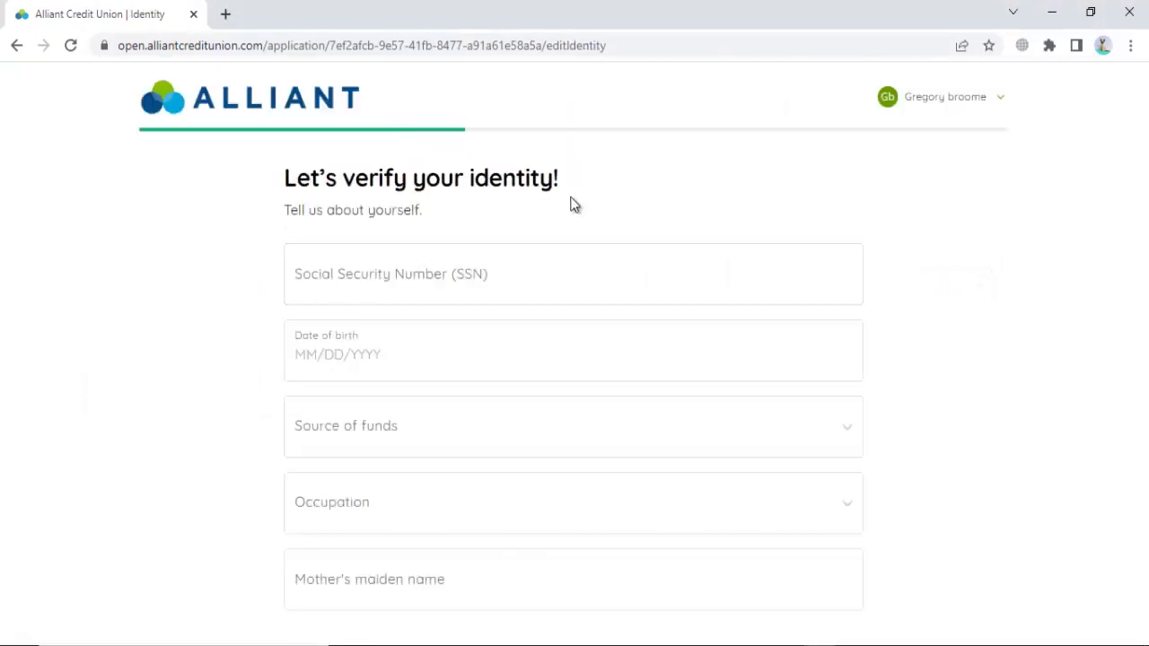
left_click(714, 635)
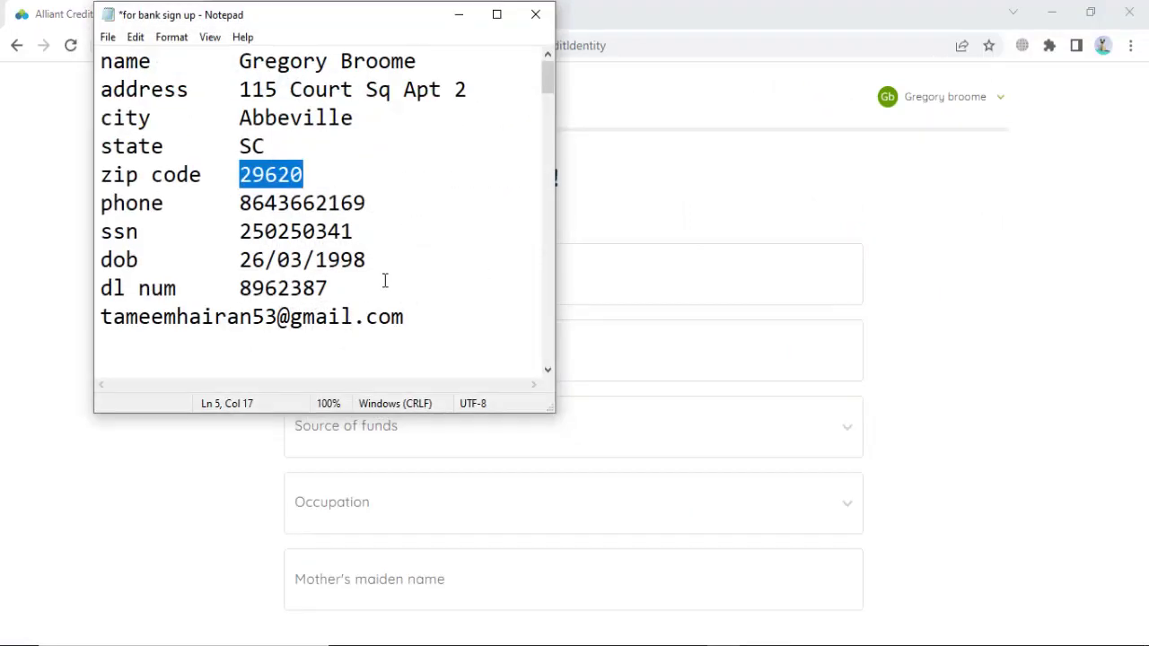
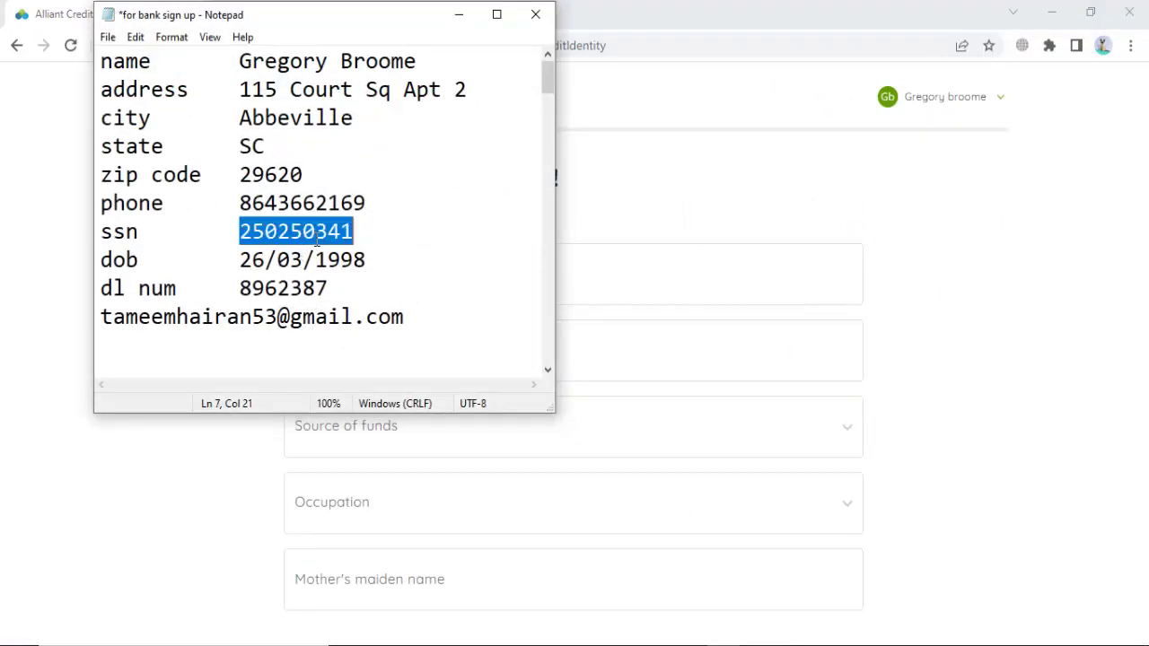
Step: Paste the Social Security Number and enter the applicant's date of birth in MM/DD/YYYY format
left_click(723, 635)
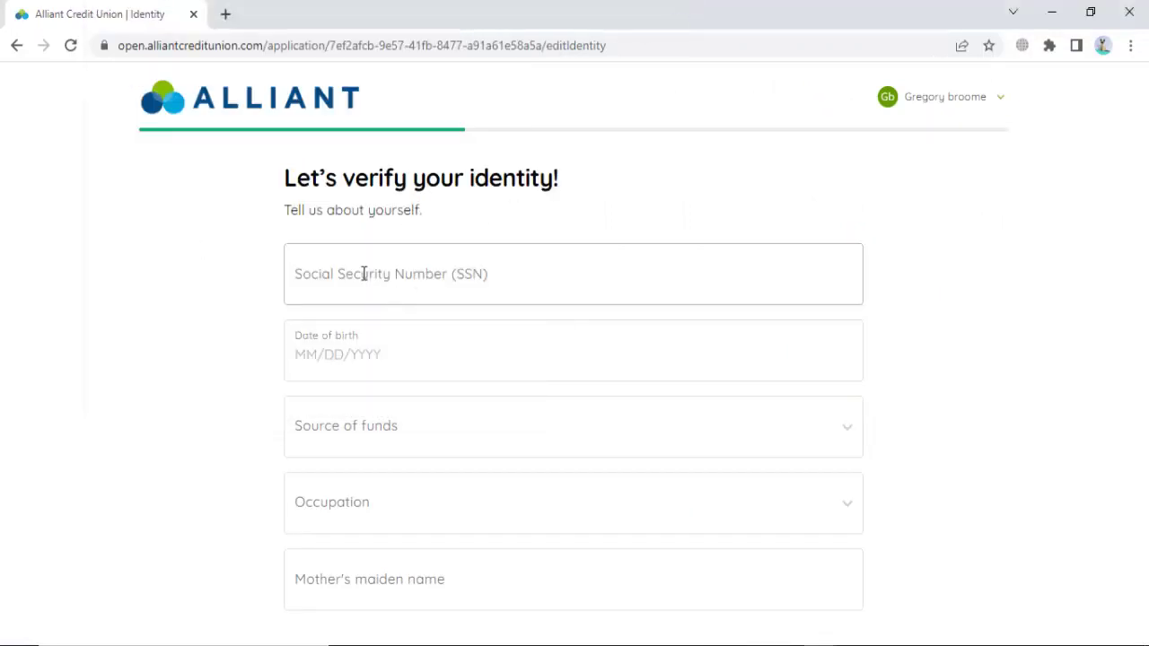
left_click(361, 269)
left_click(379, 337)
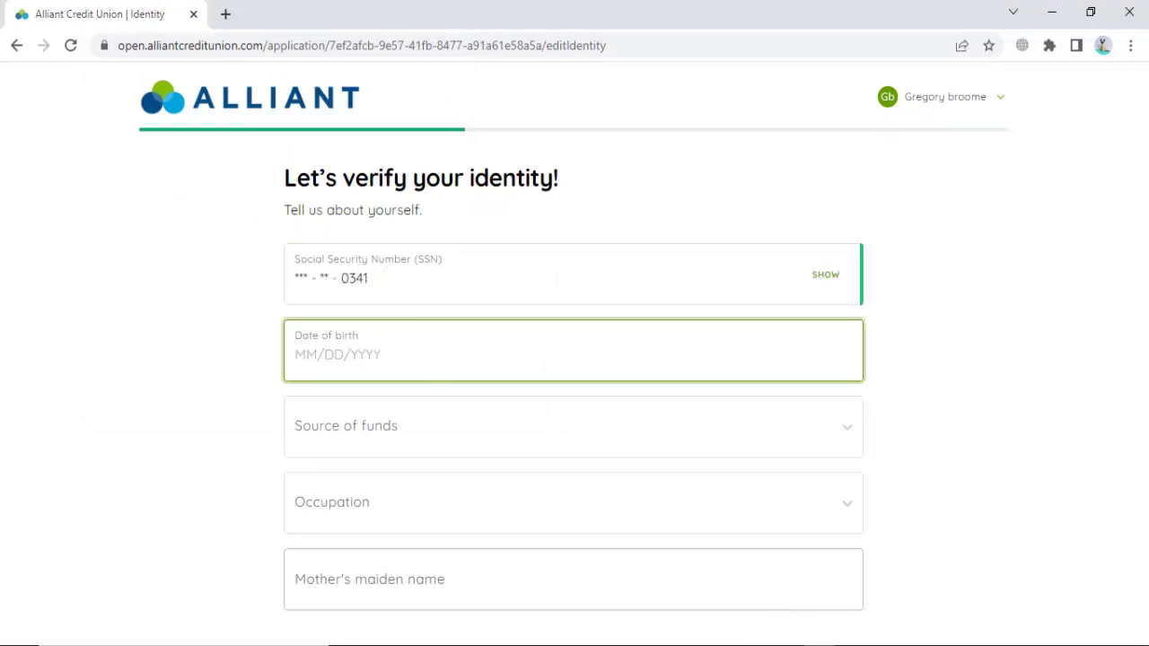
left_click(723, 634)
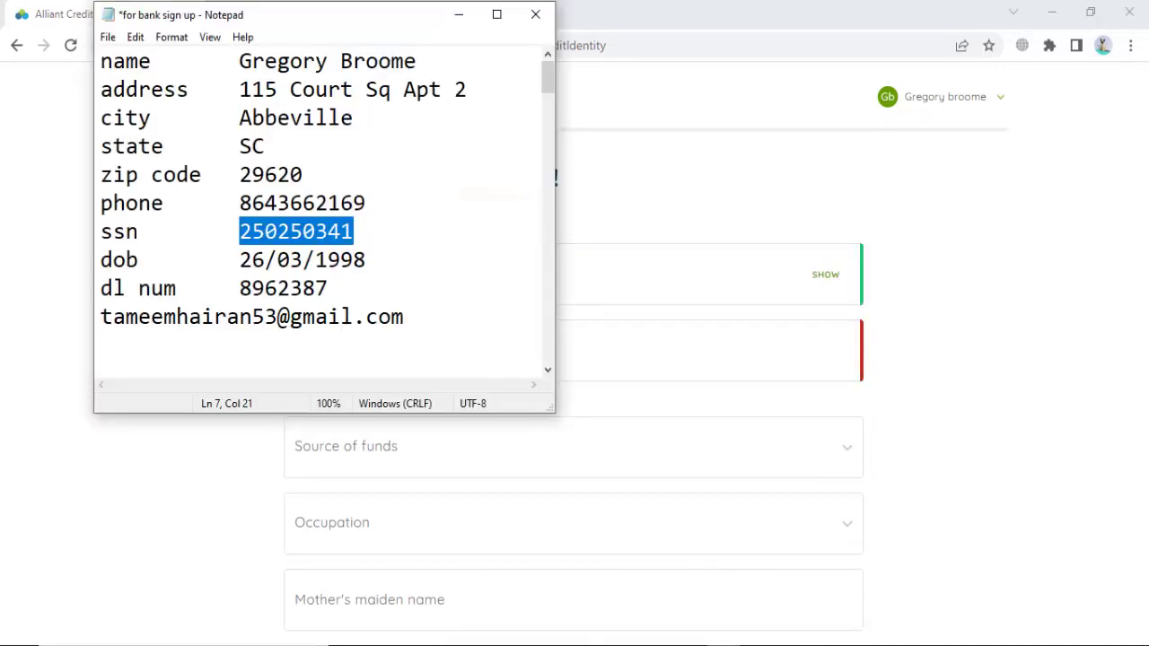
left_click(723, 635)
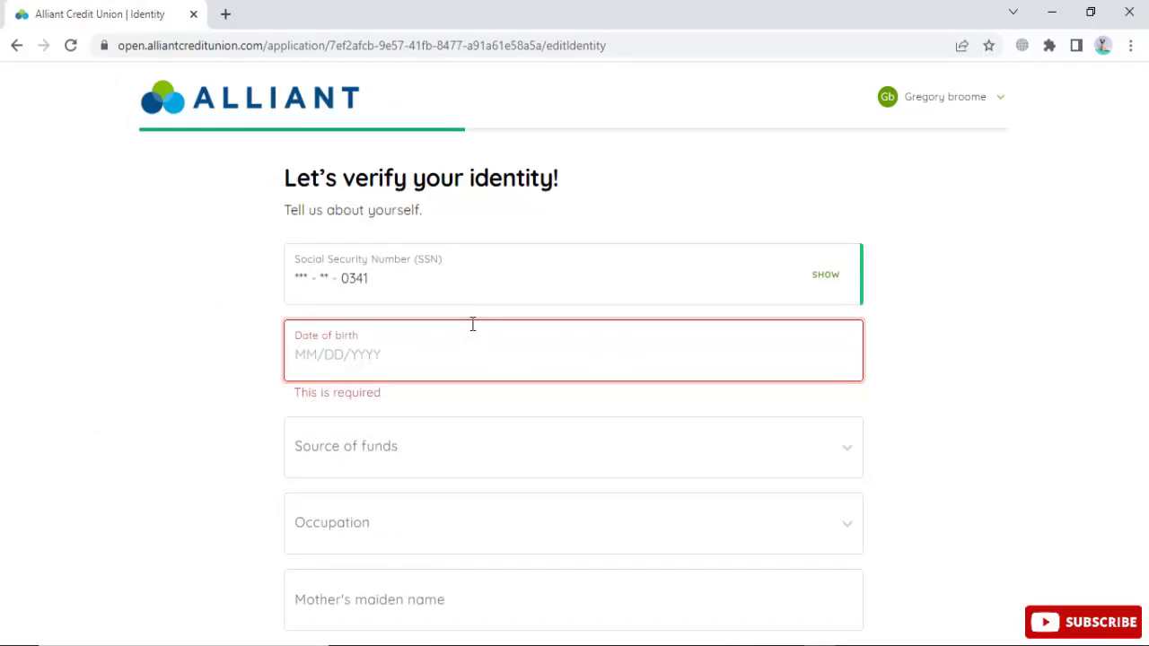
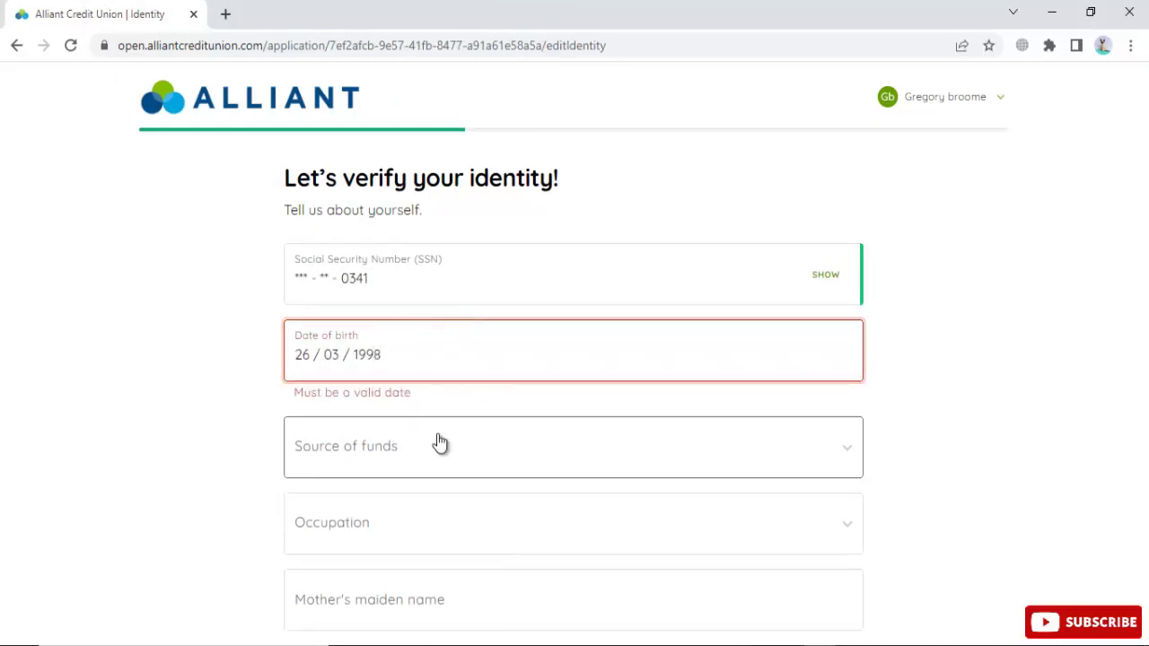
left_click(431, 461)
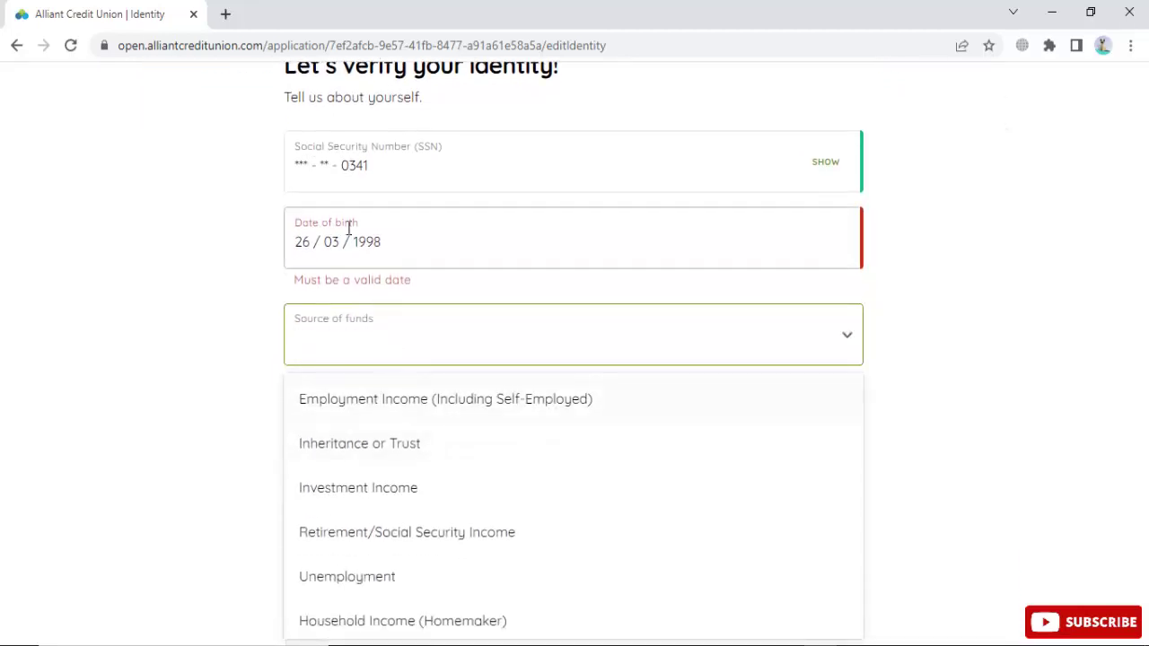
left_click_drag(393, 241, 246, 248)
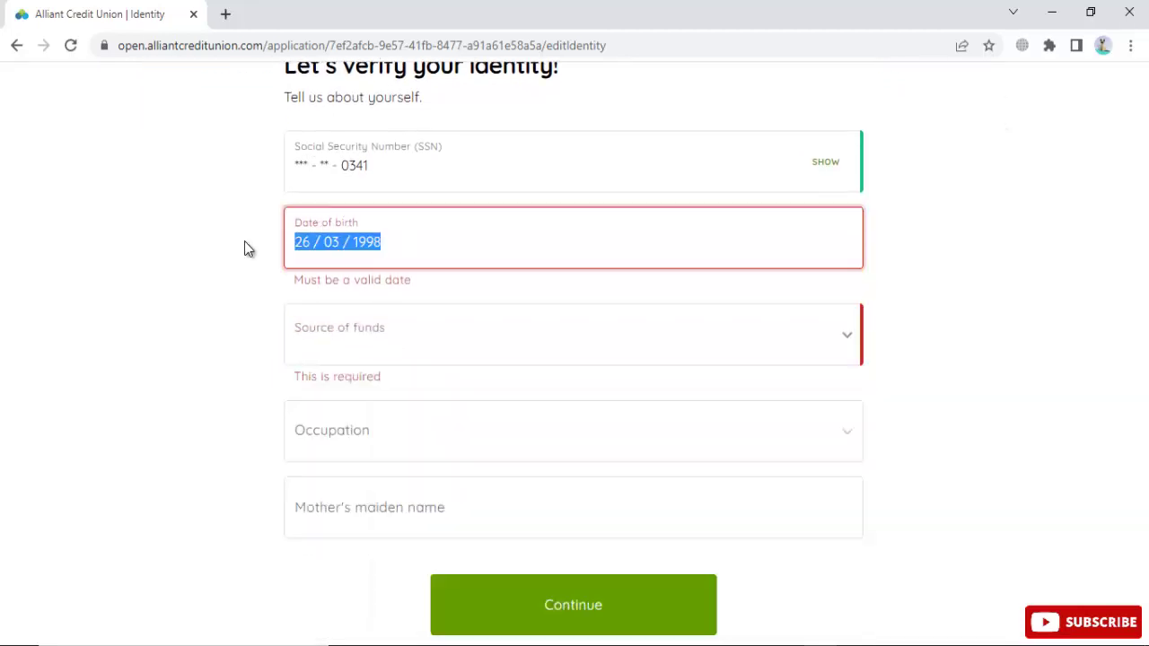
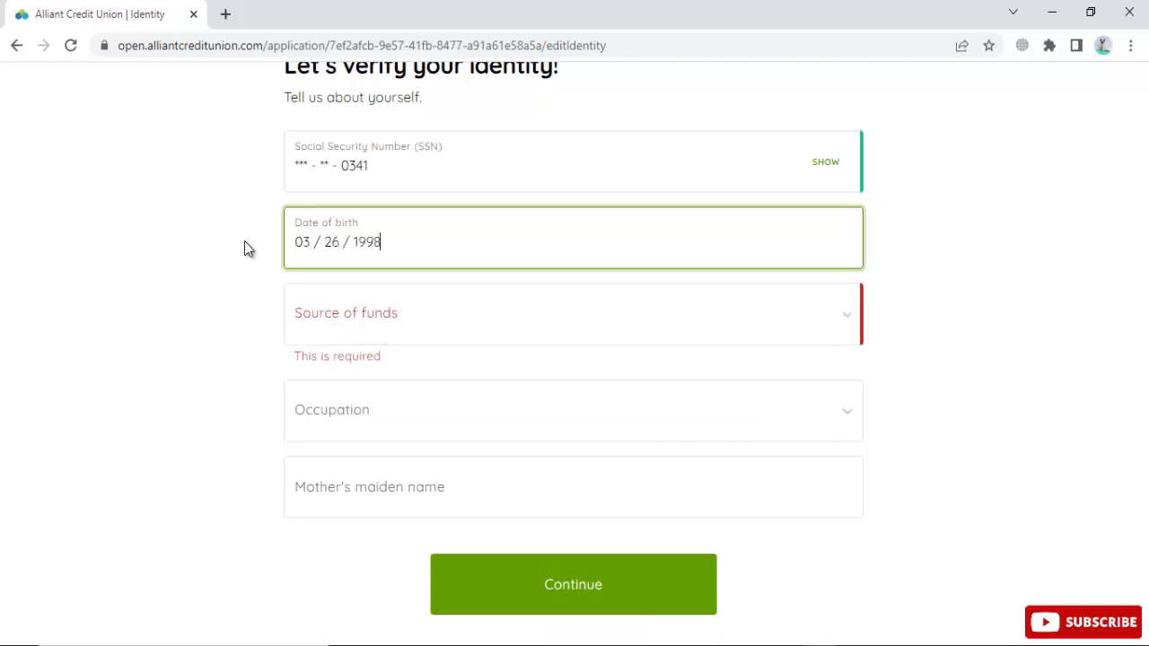
Step: Set source of funds to Investment Income and occupation to Architect, add mother's maiden name, and continue
left_click(350, 323)
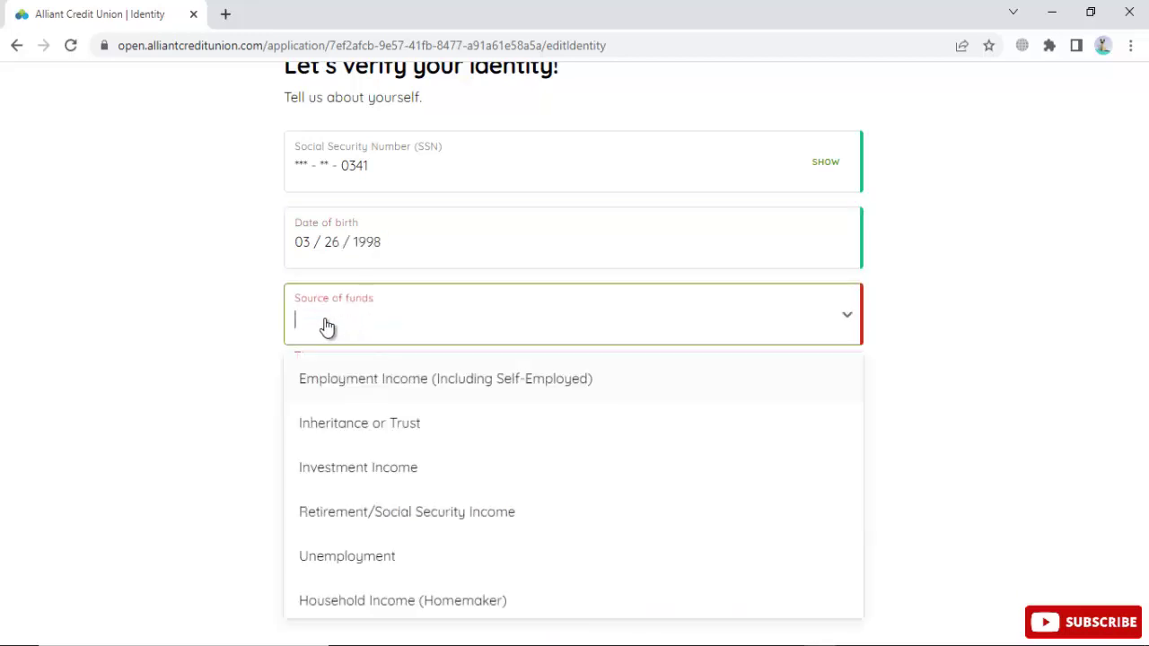
scroll(239, 346, "down", 3)
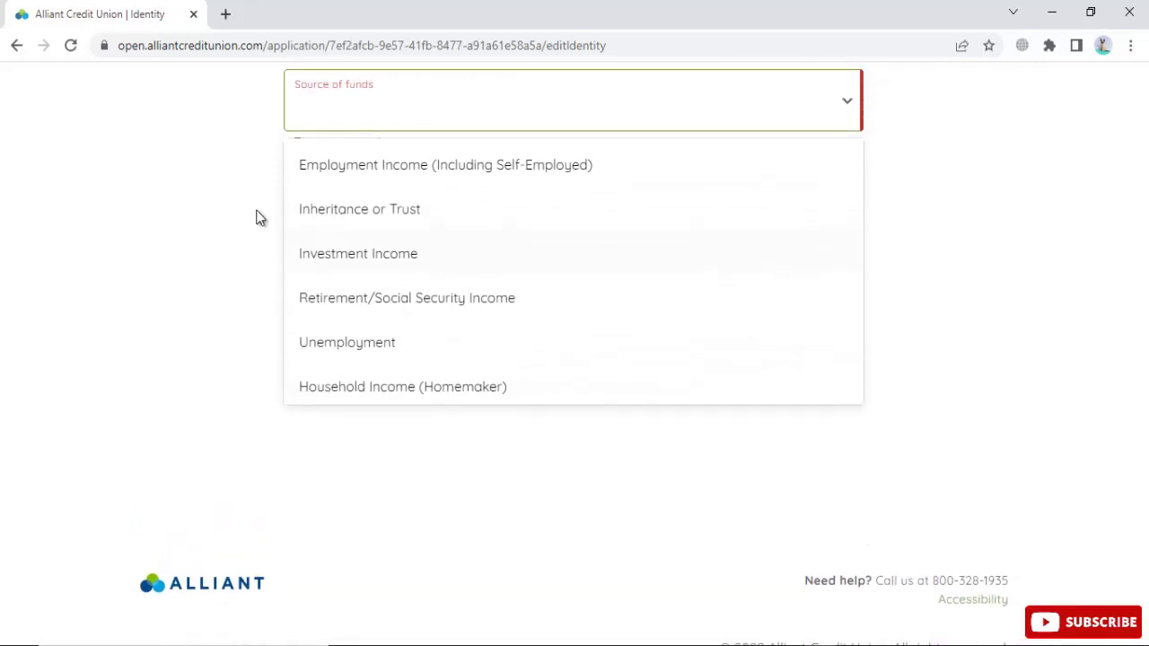
left_click(384, 250)
left_click(339, 202)
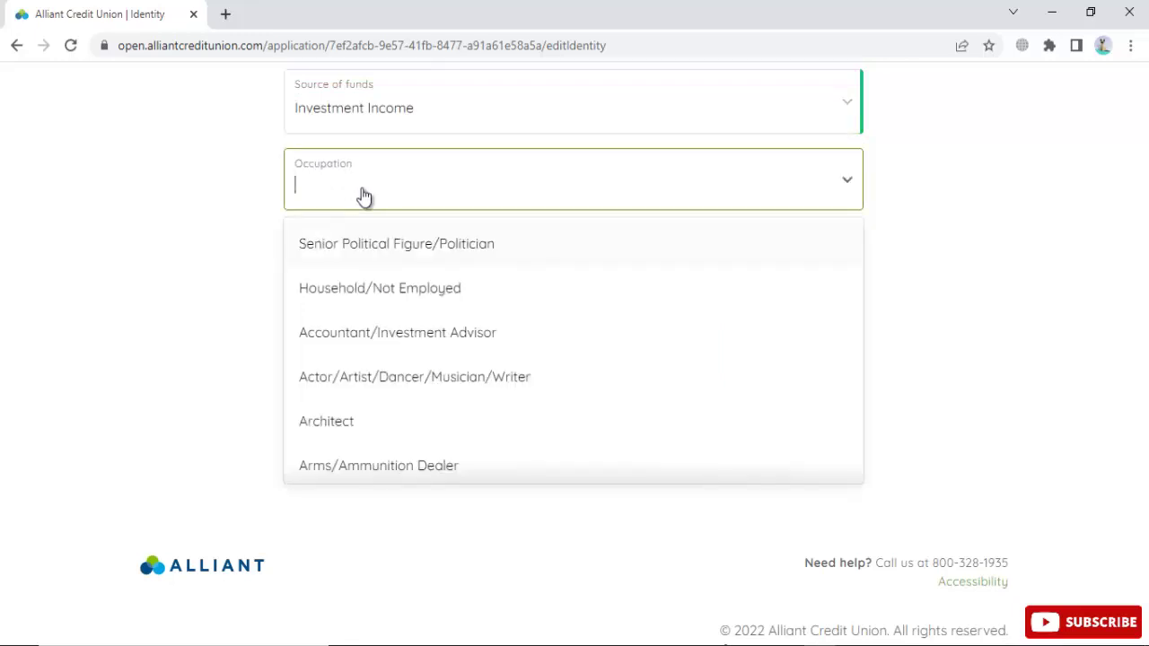
left_click(420, 422)
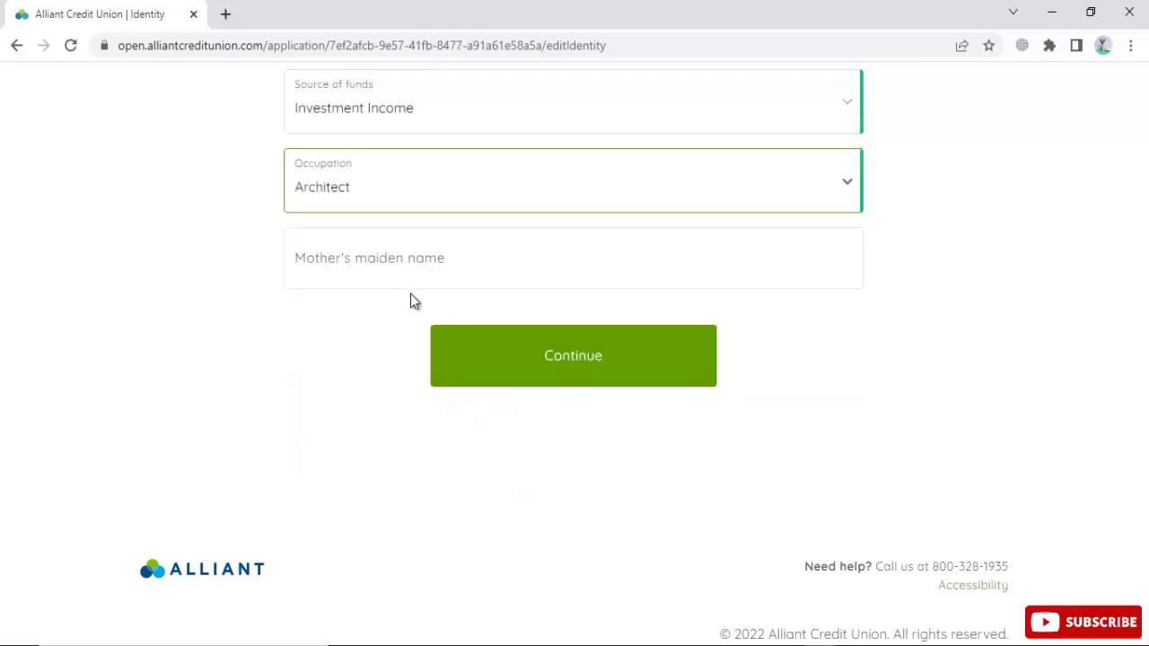
left_click(408, 250)
type("angela")
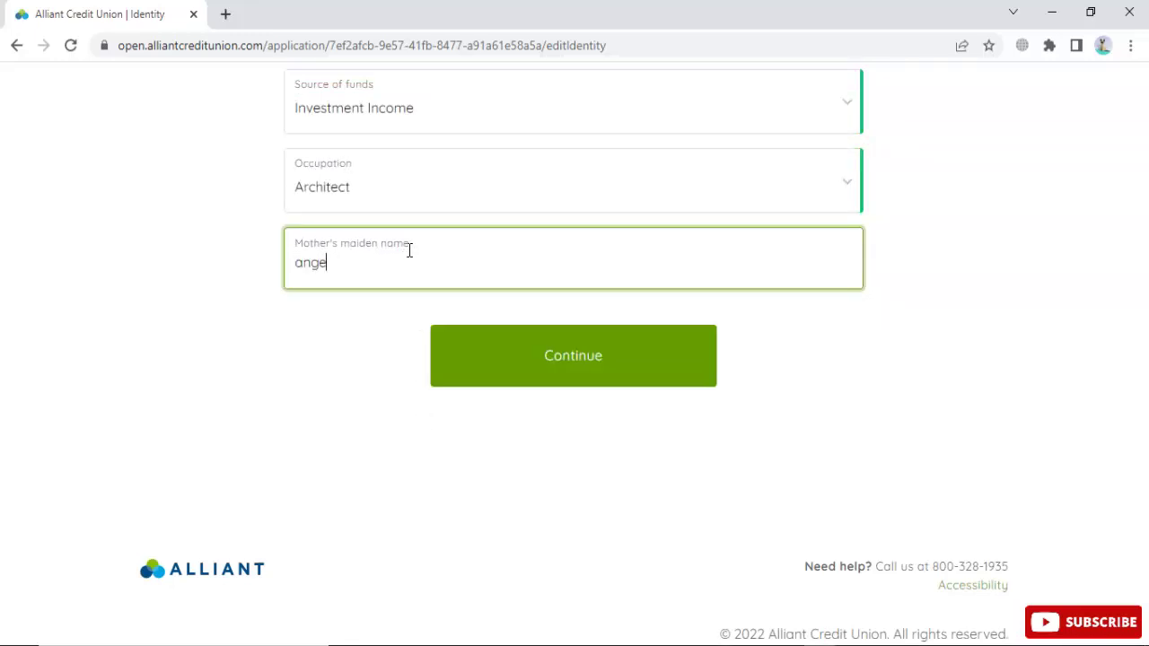
left_click(589, 350)
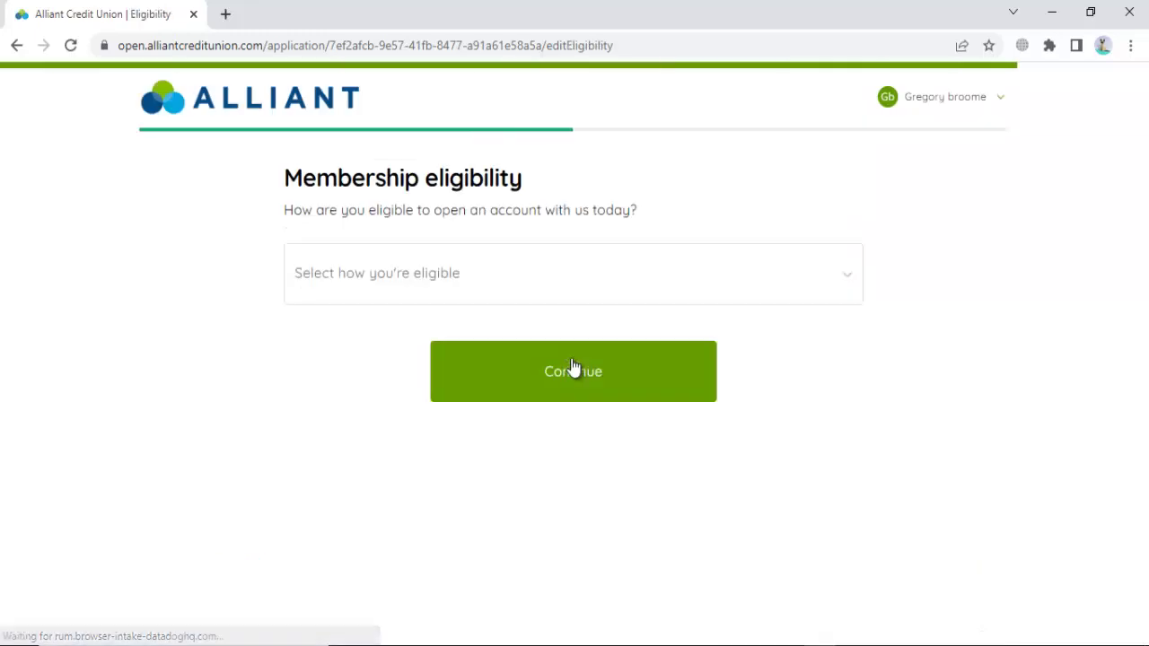
Step: Choose eligibility through membership in partner charity Foster Care to Success and continue
left_click(468, 283)
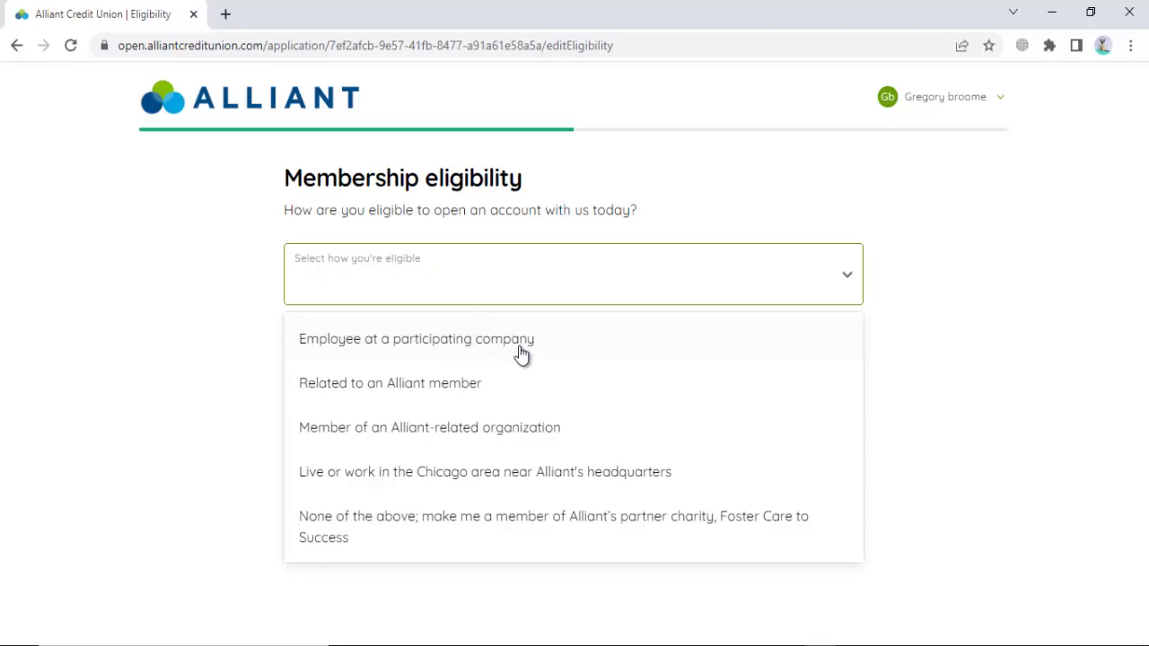
left_click(485, 530)
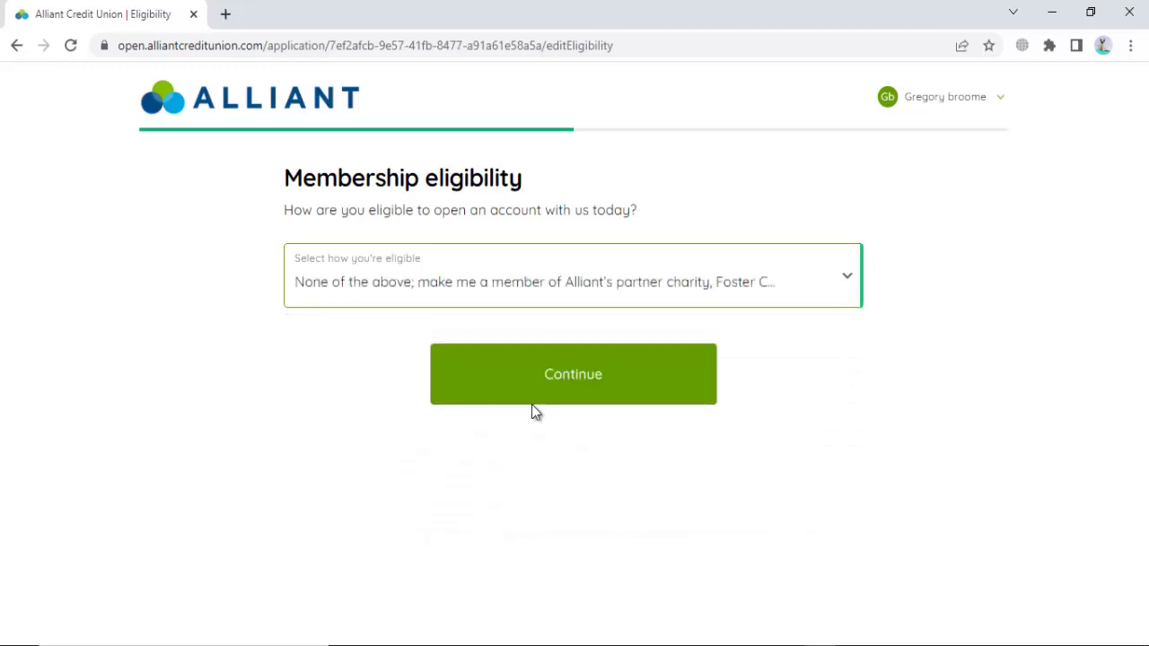
left_click(569, 370)
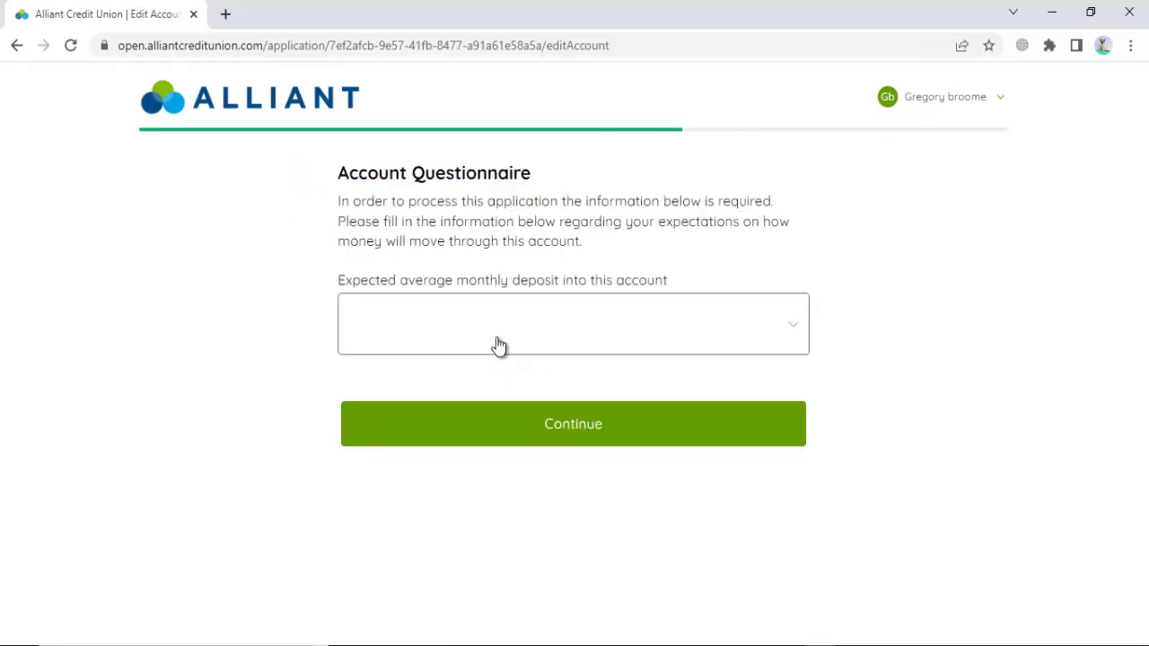
Step: Set the expected monthly deposit to 'Less than $10,000' and continue
left_click(498, 346)
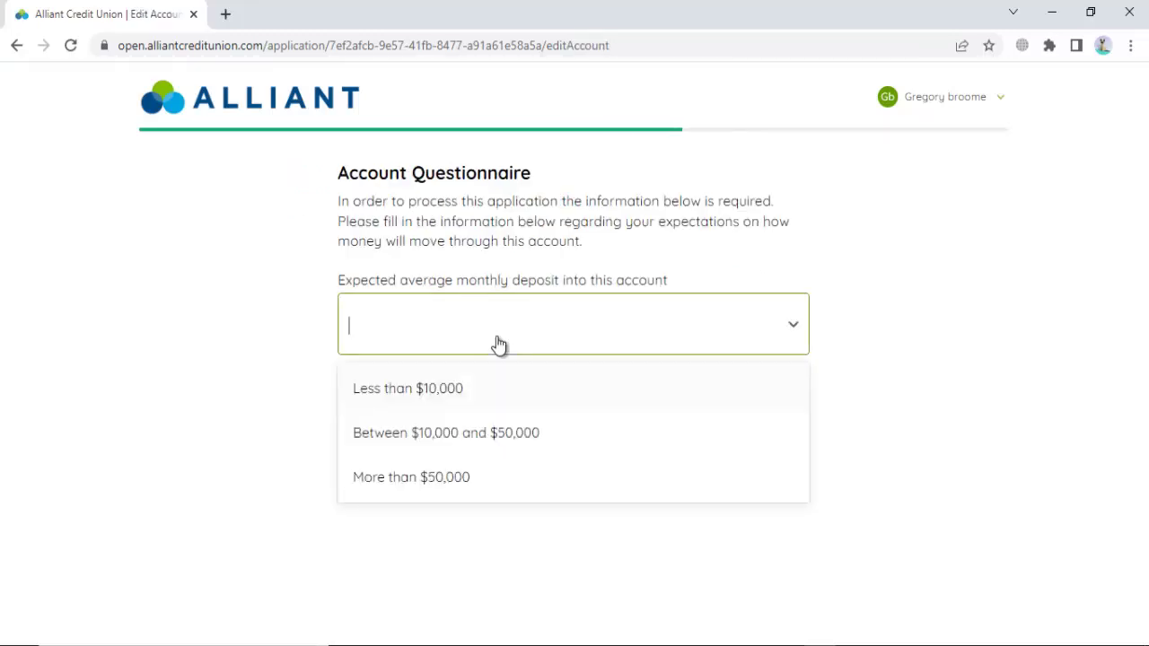
left_click(483, 392)
left_click(567, 406)
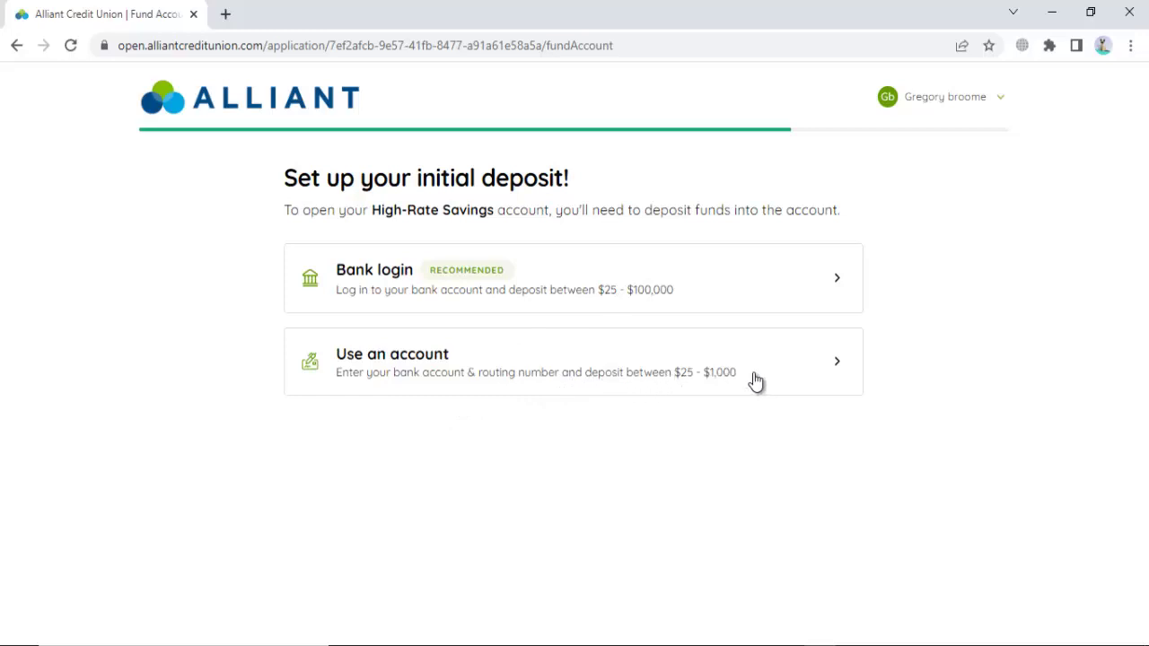
Step: Choose bank-account funding, paste the driver's licence number from the notes, and pick South Carolina as issuing state
left_click(546, 363)
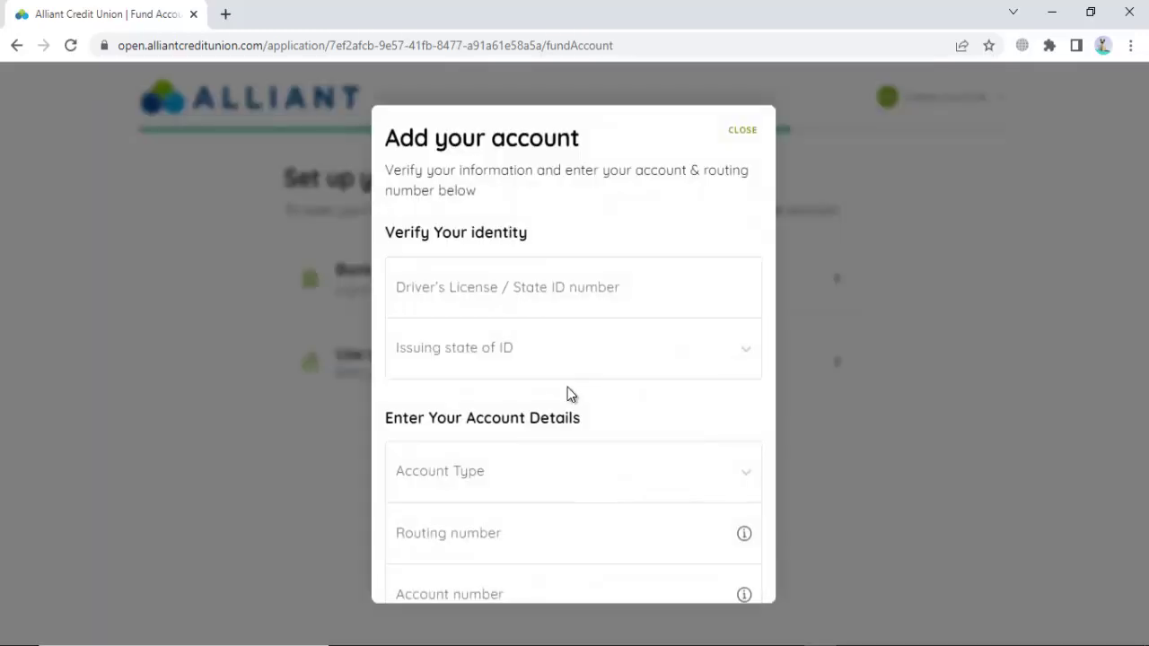
scroll(567, 387, "down", 2)
scroll(539, 341, "up", 2)
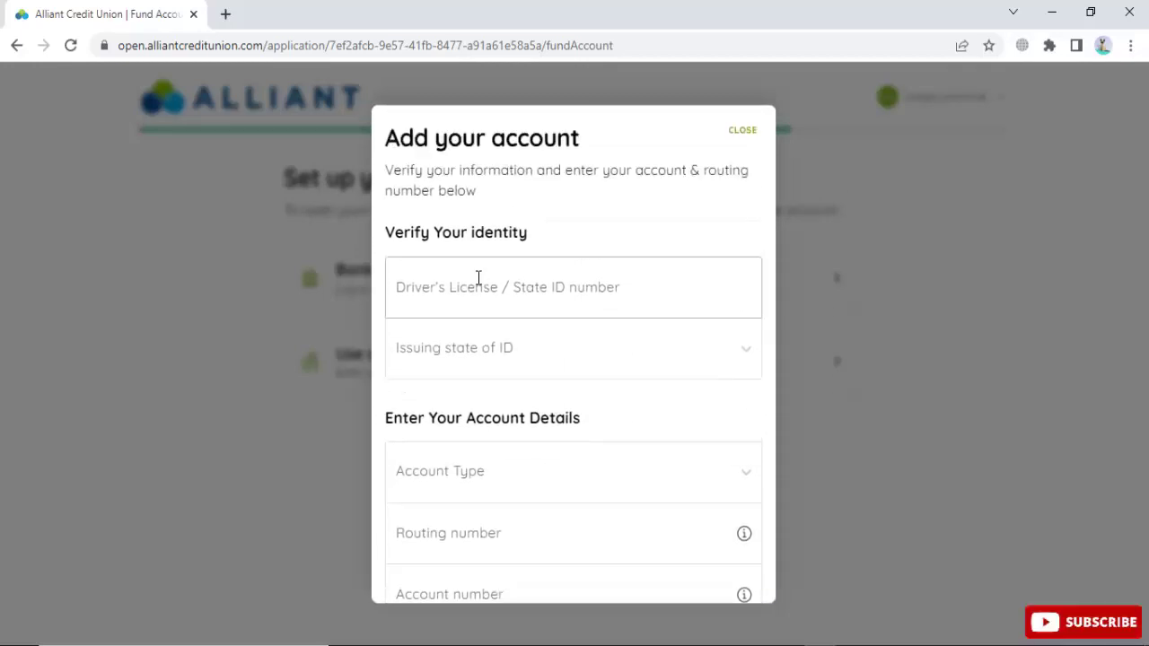
left_click(497, 298)
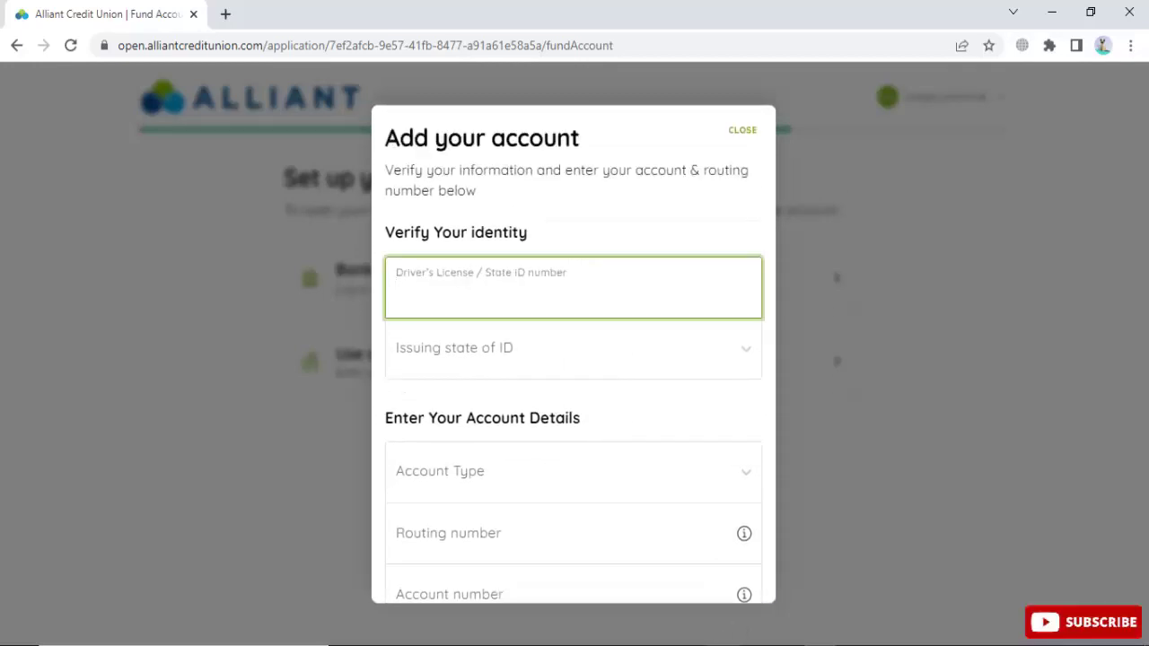
key("alt+Tab")
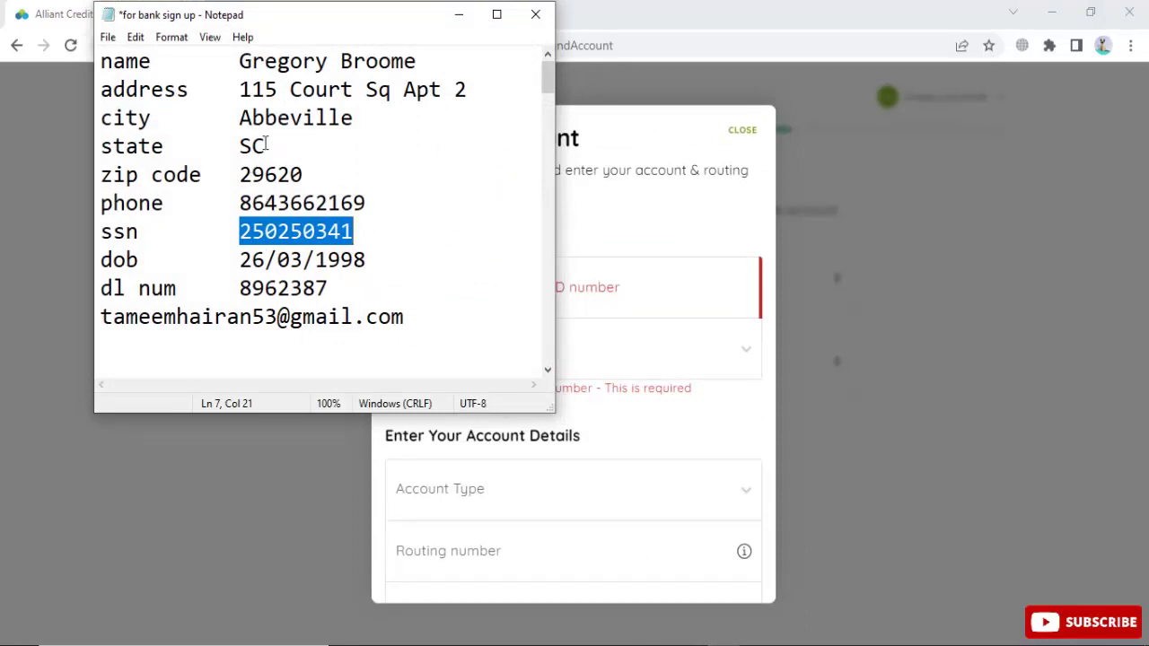
left_click(266, 287)
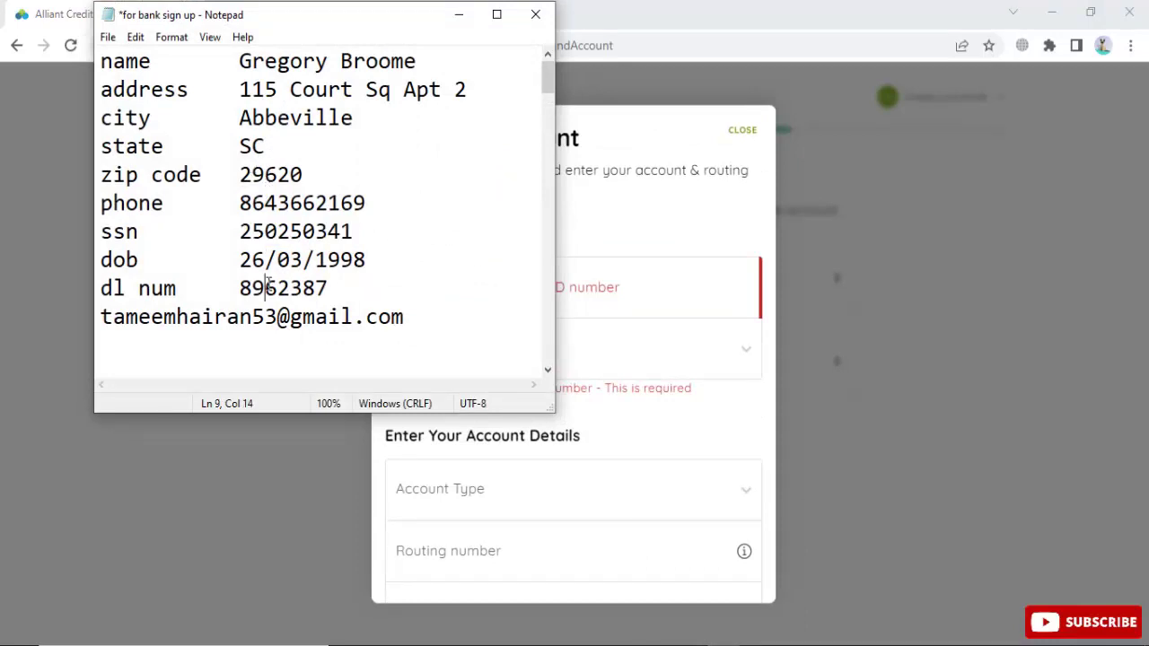
double_click(268, 285)
key("ctrl+c")
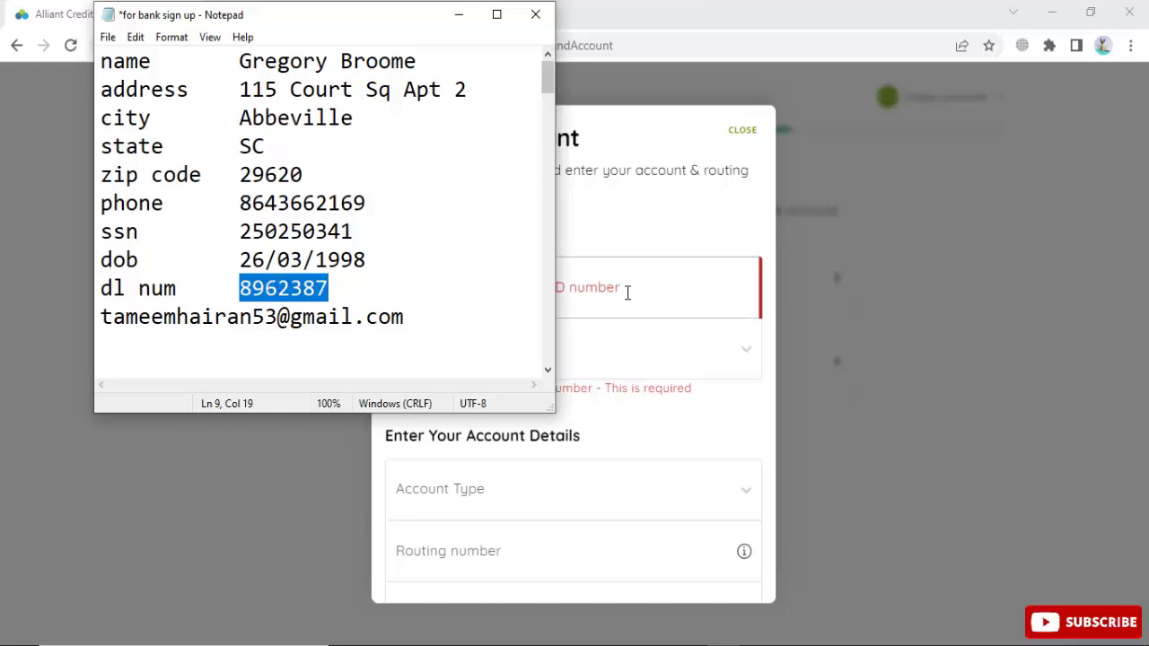
left_click(627, 292)
key("ctrl+v")
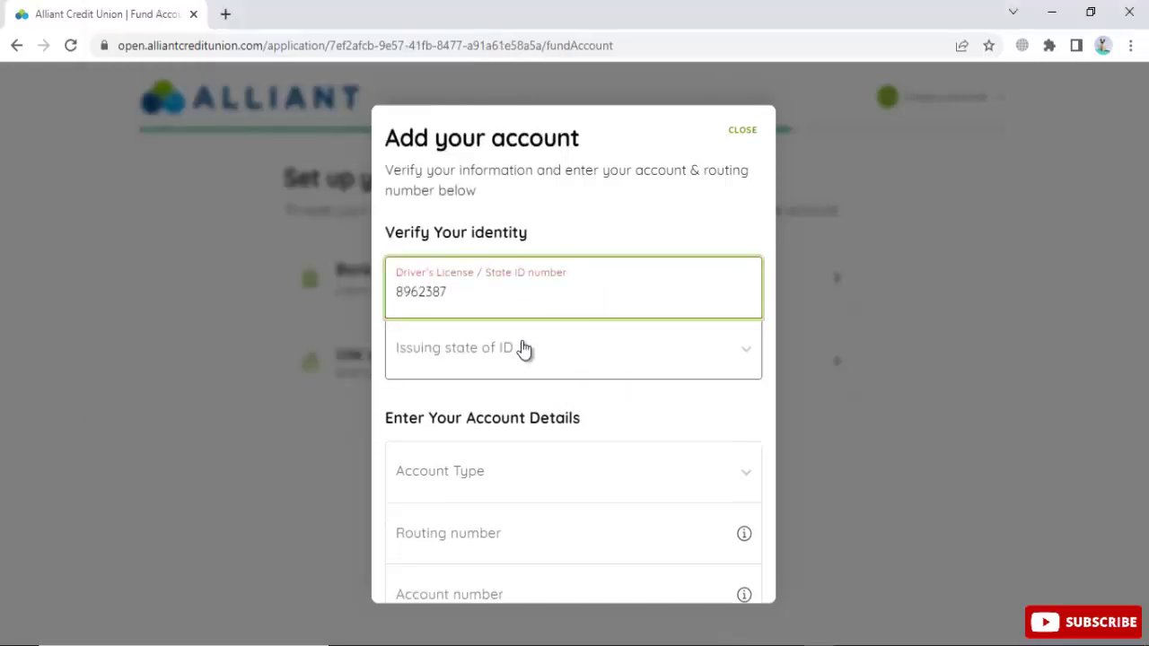
left_click(519, 372)
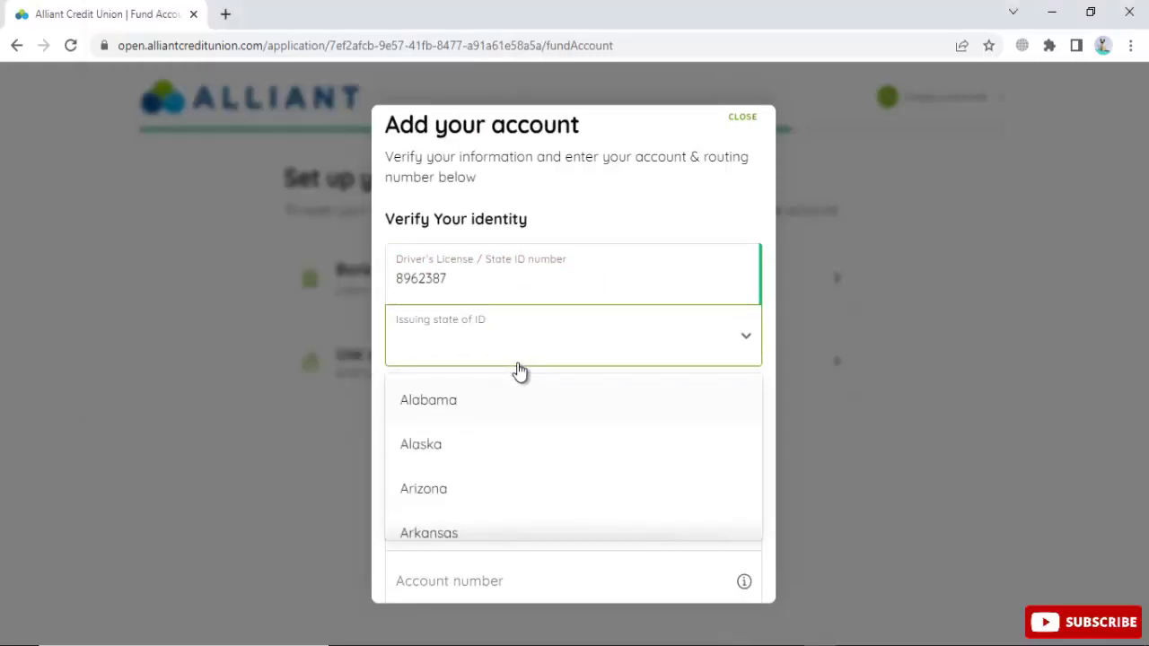
type("sc")
left_click(499, 416)
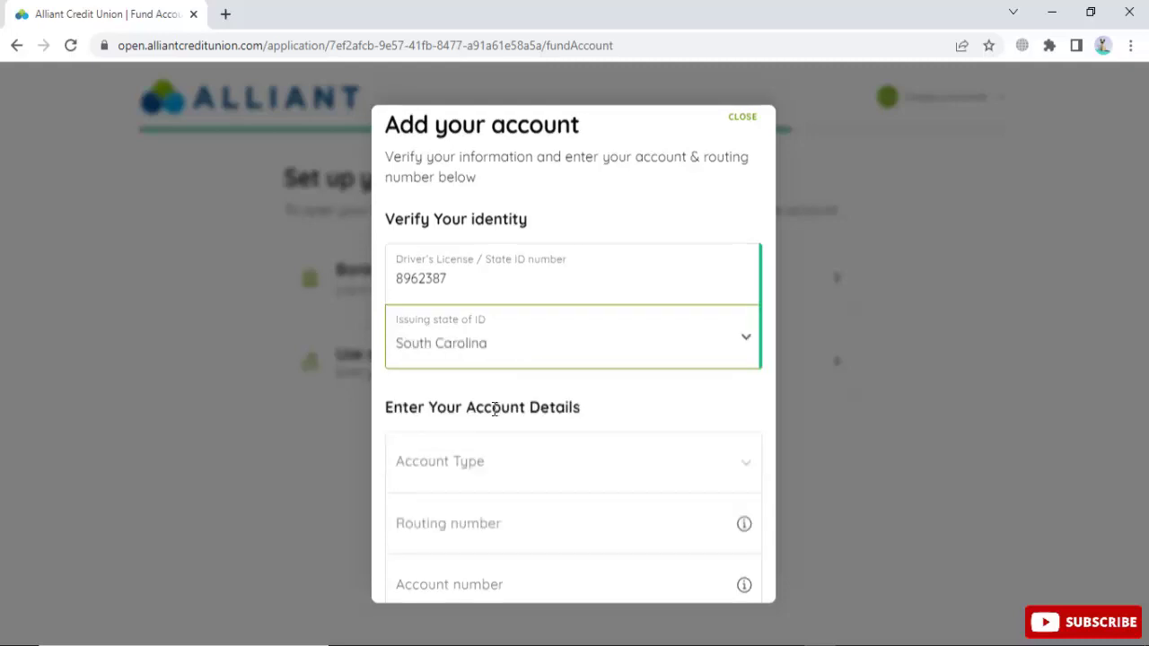
Step: Link a Checking account by entering its routing and account numbers, then continue
scroll(539, 397, "down", 3)
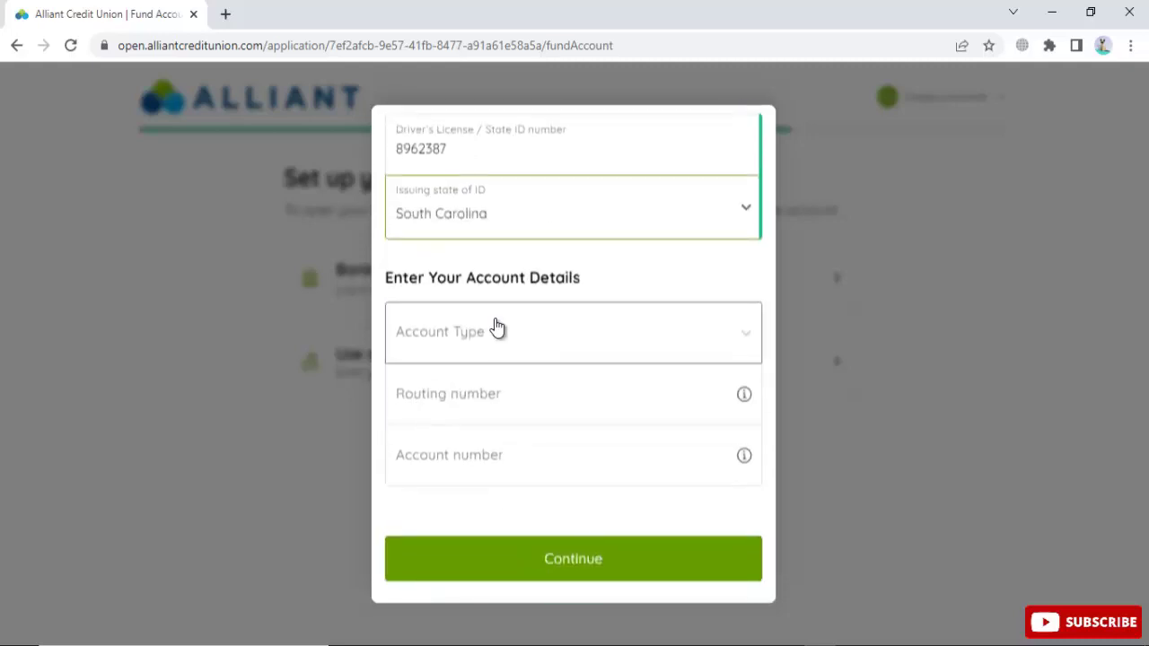
left_click(495, 329)
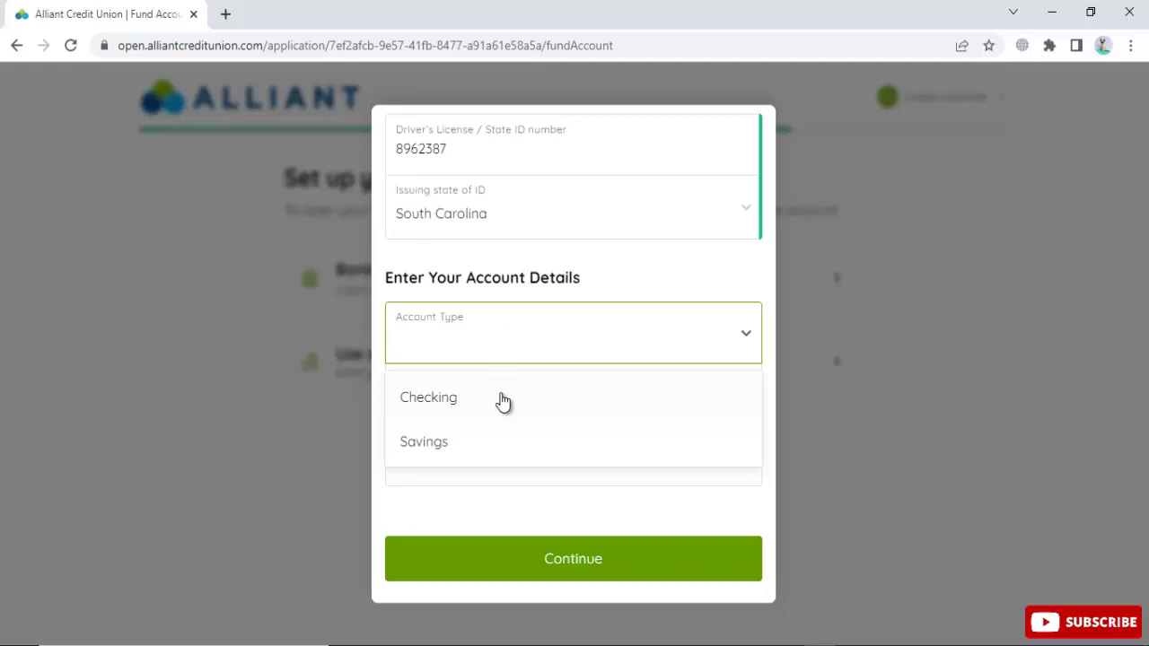
left_click(503, 398)
left_click(509, 391)
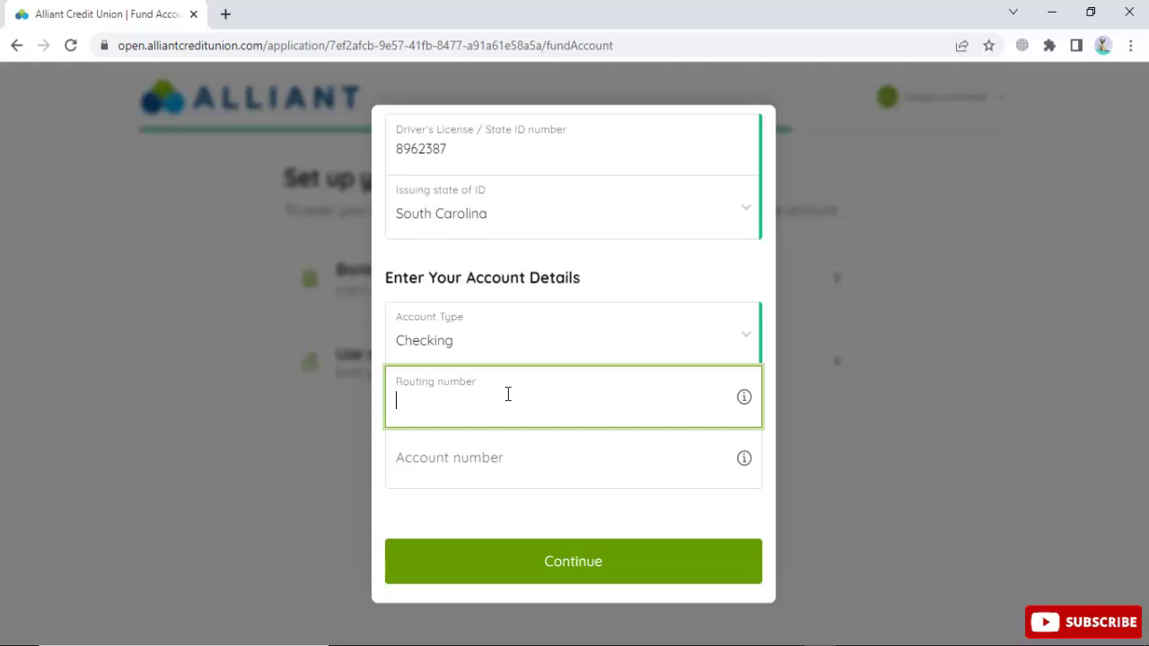
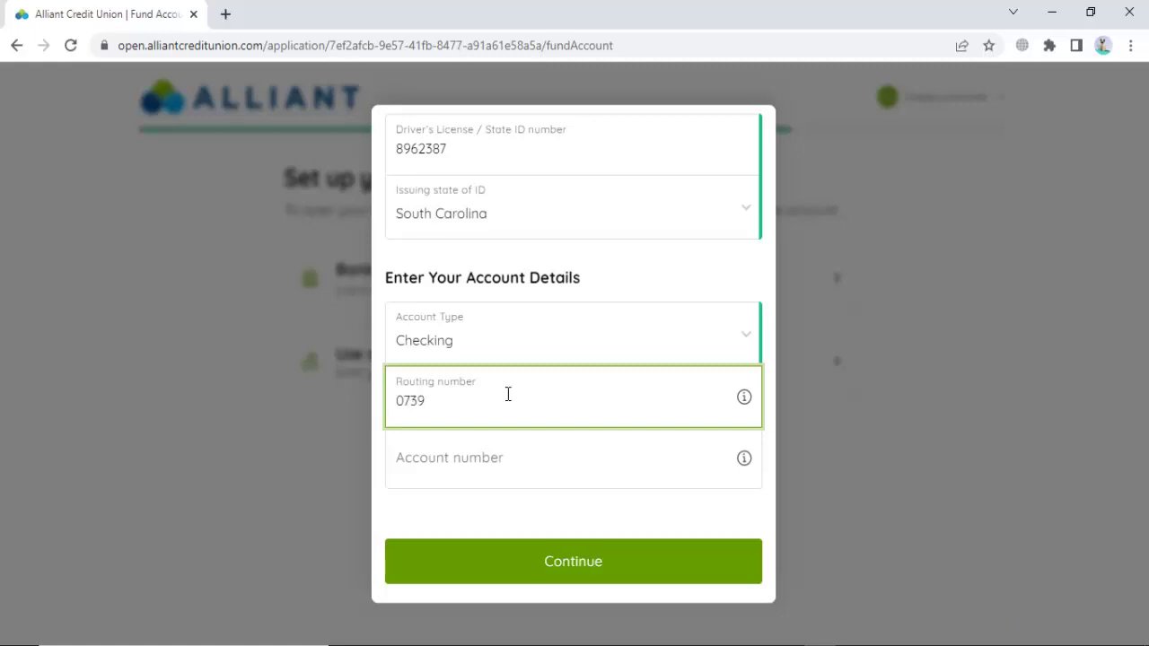
left_click(494, 450)
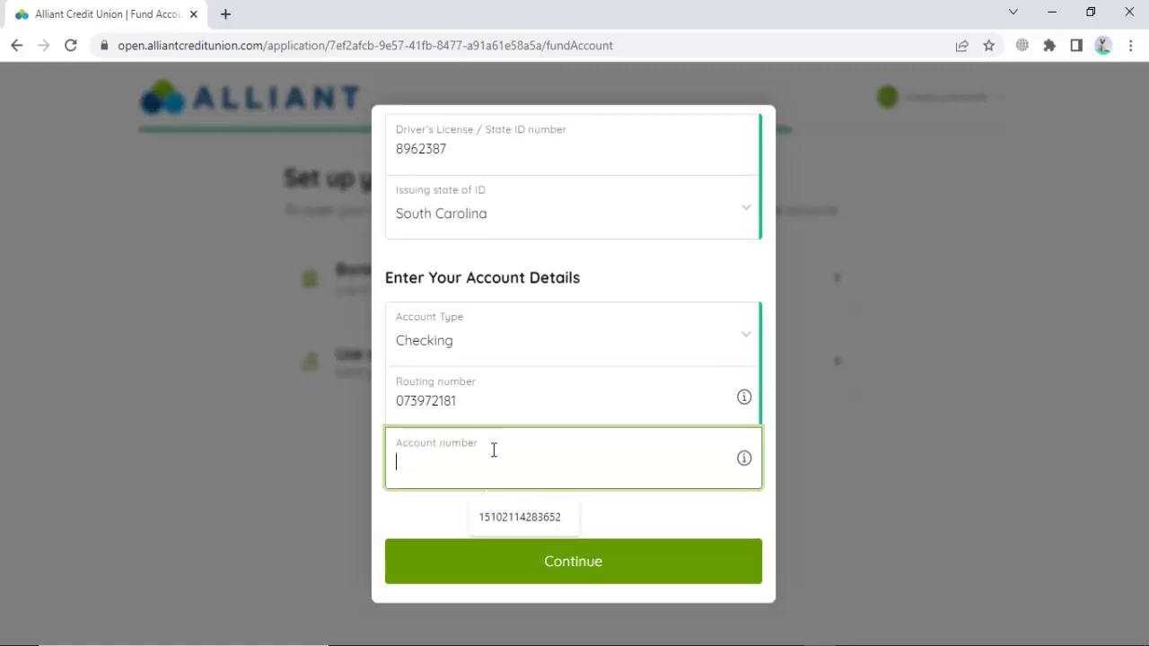
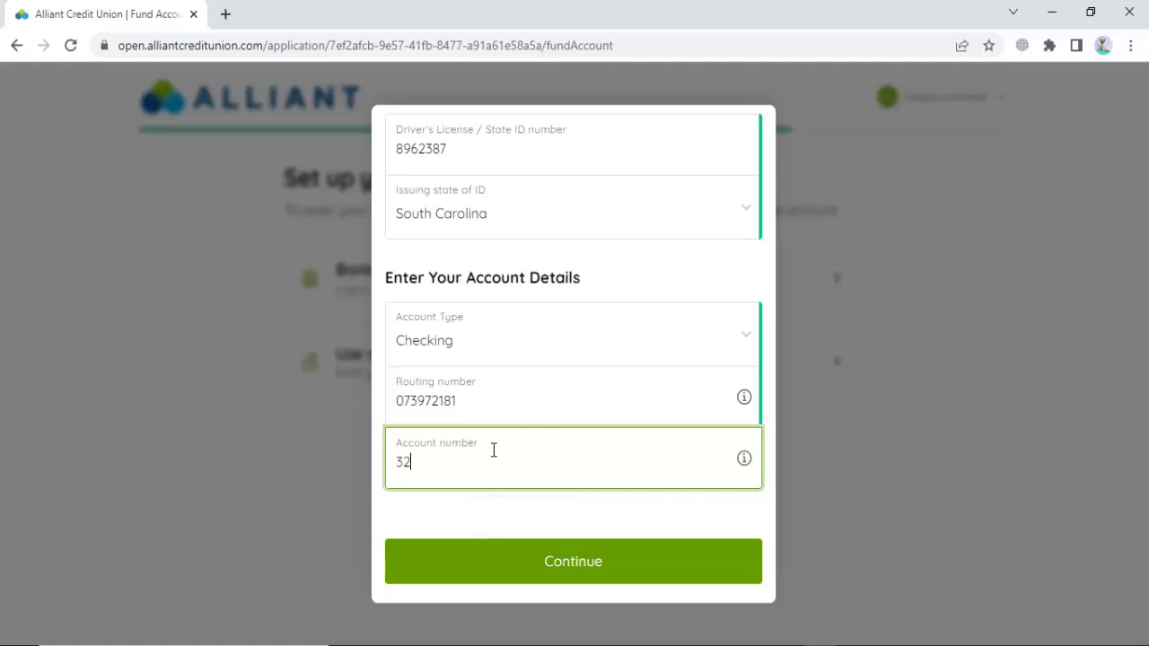
left_click(571, 561)
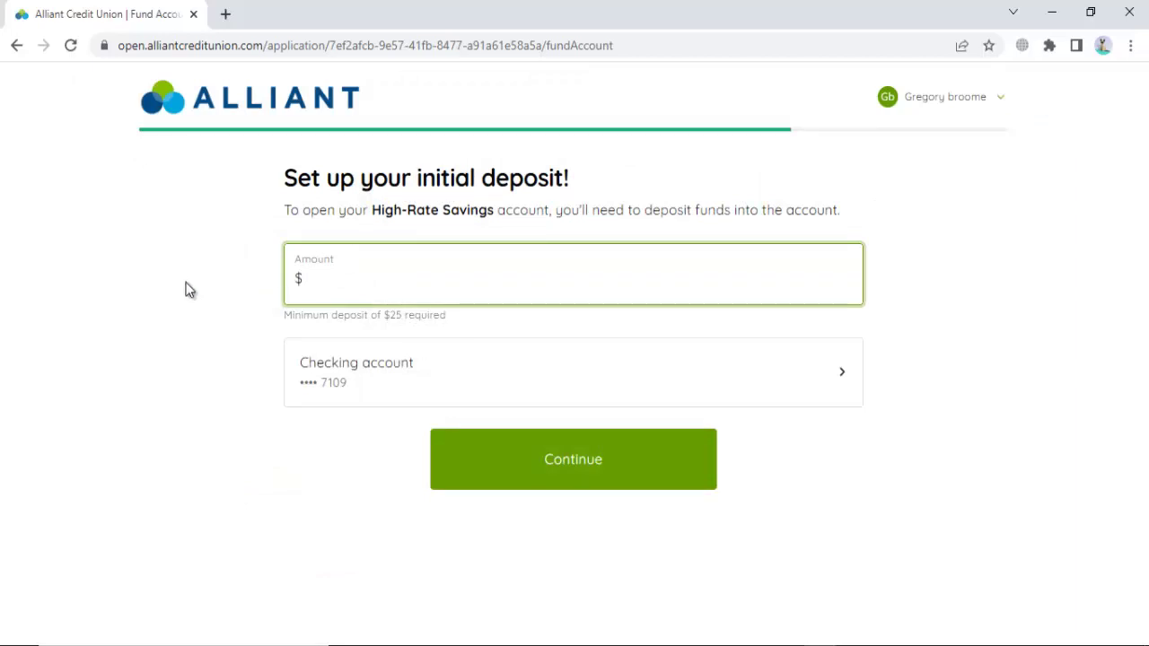
Step: Enter a $50 initial deposit amount and proceed to the review step
type("50")
left_click(289, 469)
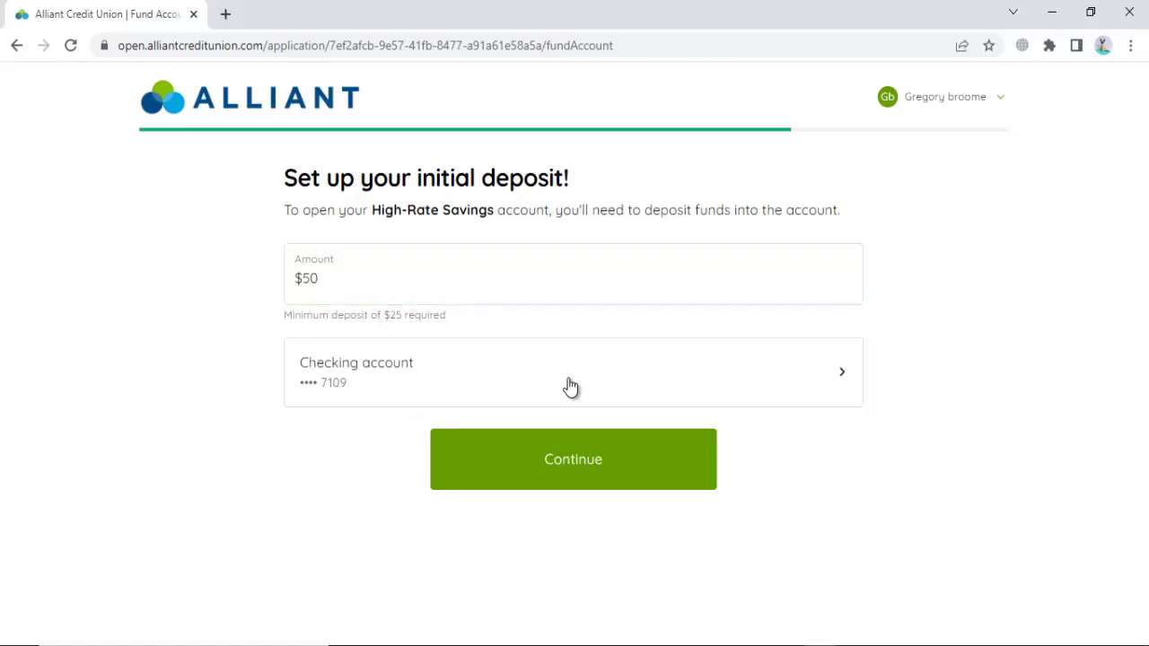
left_click(569, 465)
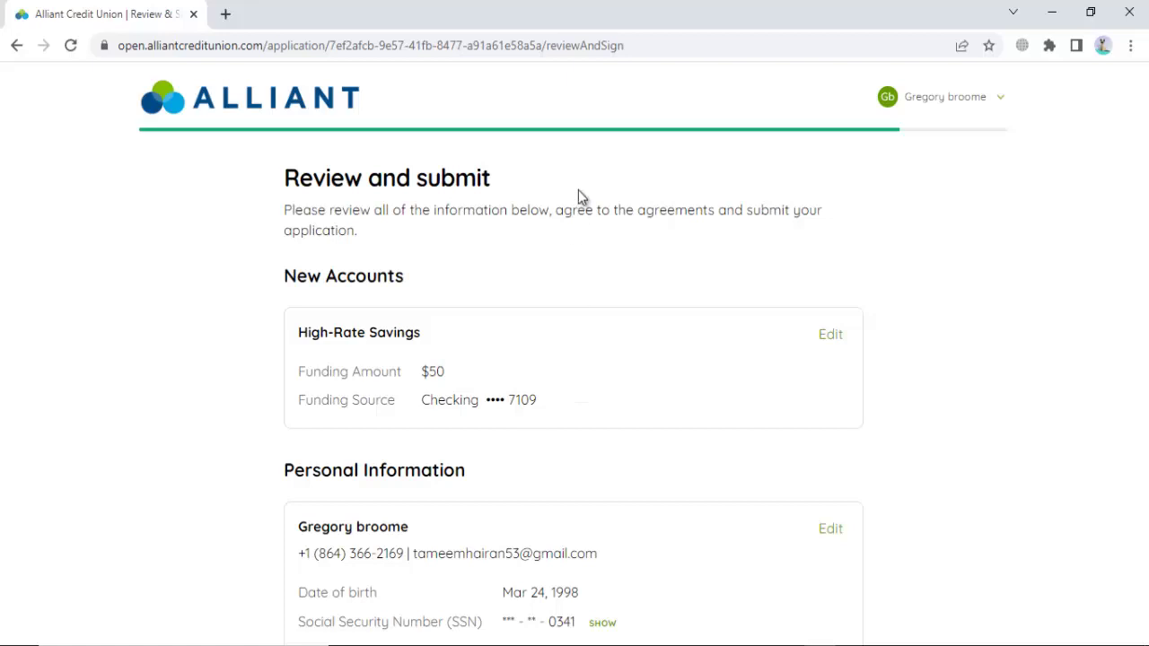
Step: Accept the terms and disclosures and submit the application with Agree & Submit Application
scroll(595, 215, "down", 7)
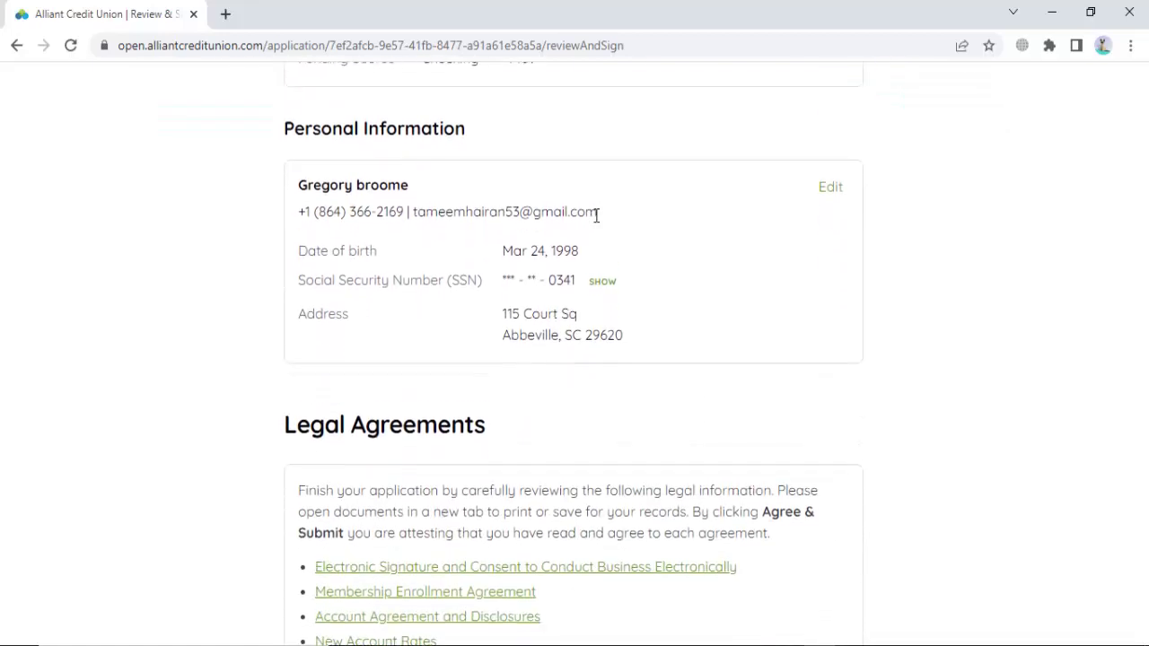
scroll(595, 215, "down", 10)
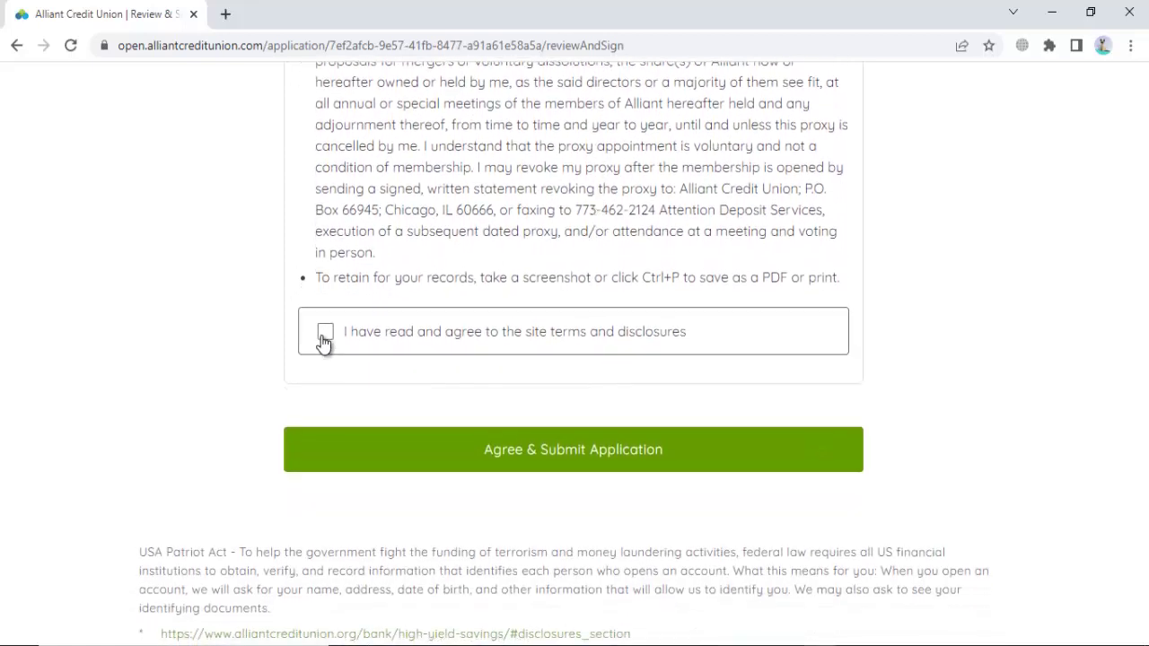
left_click(324, 333)
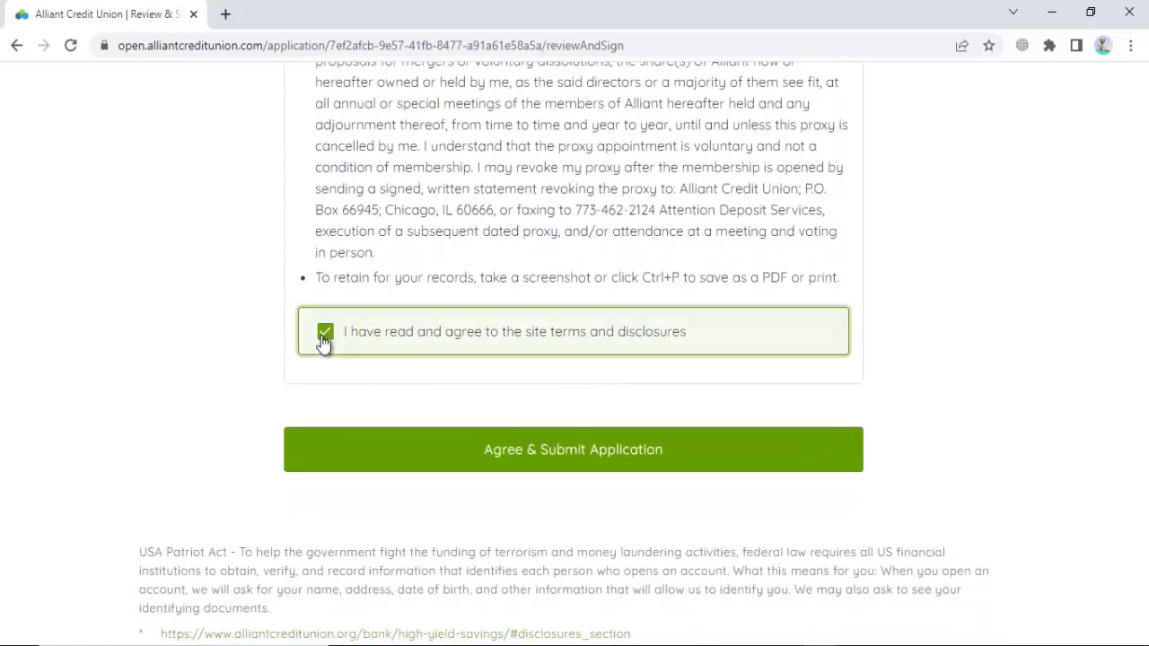
left_click(563, 448)
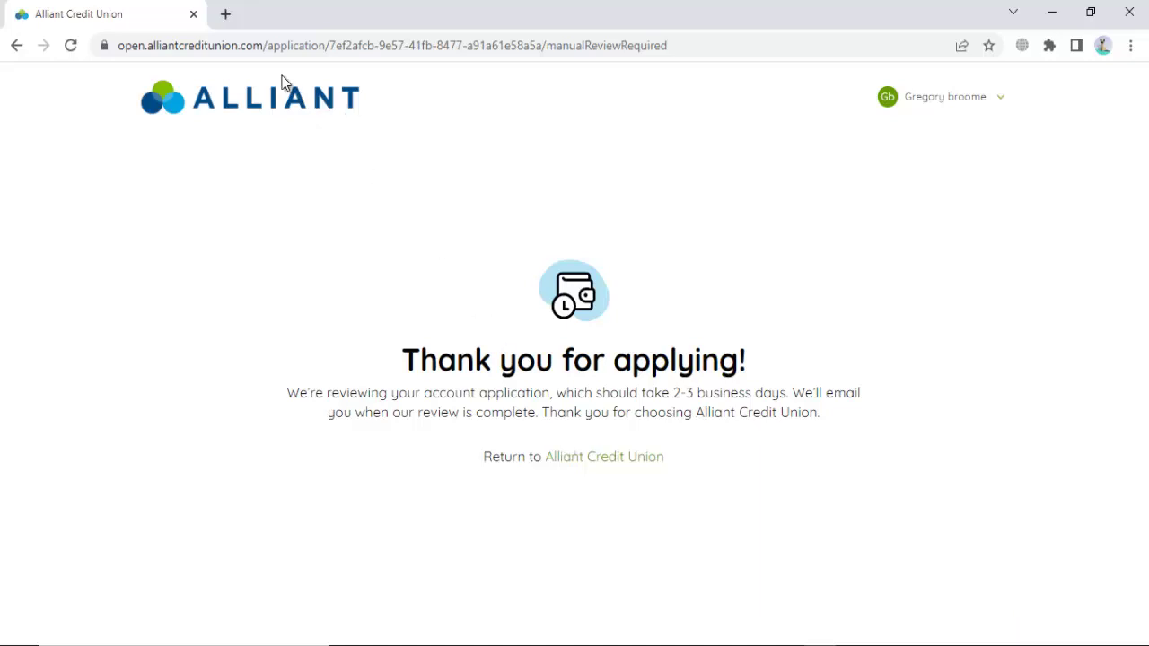
Step: In a new tab, type 'this is the methos to open alliant bank account' and search 'thank you'
left_click(226, 14)
type("this")
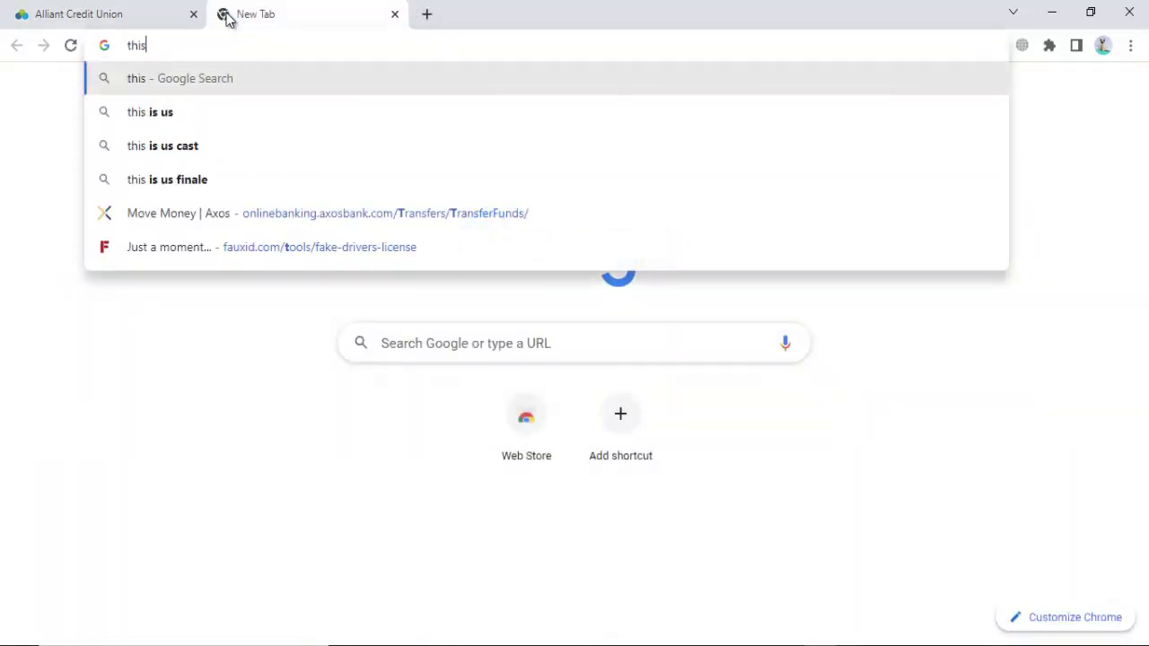
type(" is the methiis")
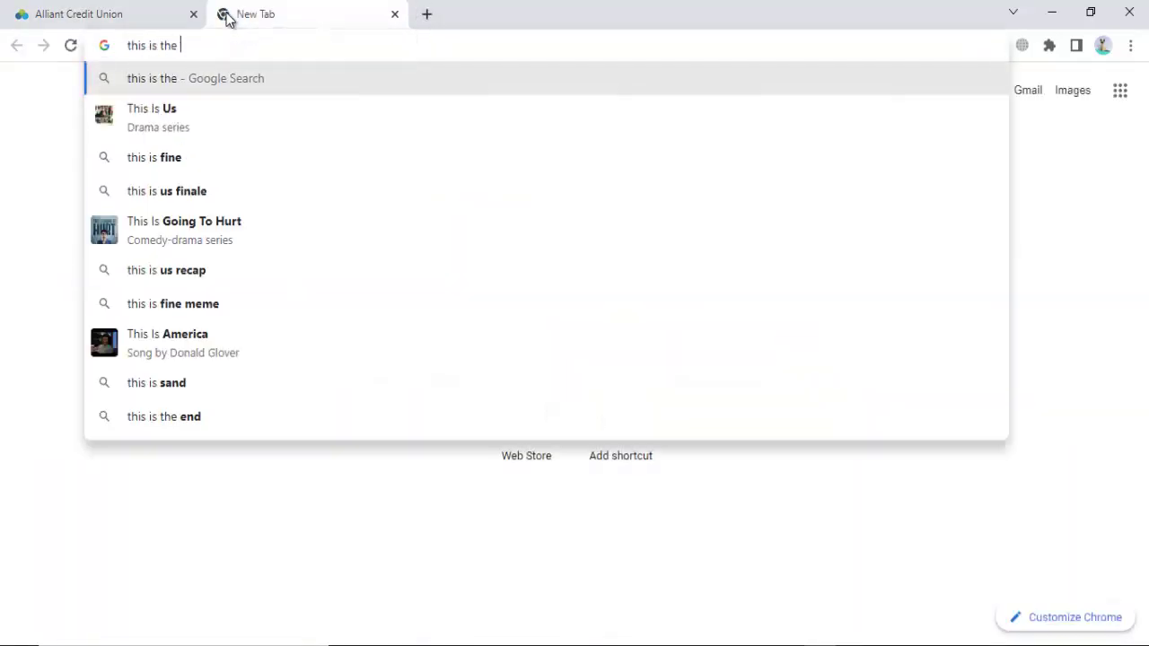
key("BackSpace")
key("BackSpace")
key("BackSpace")
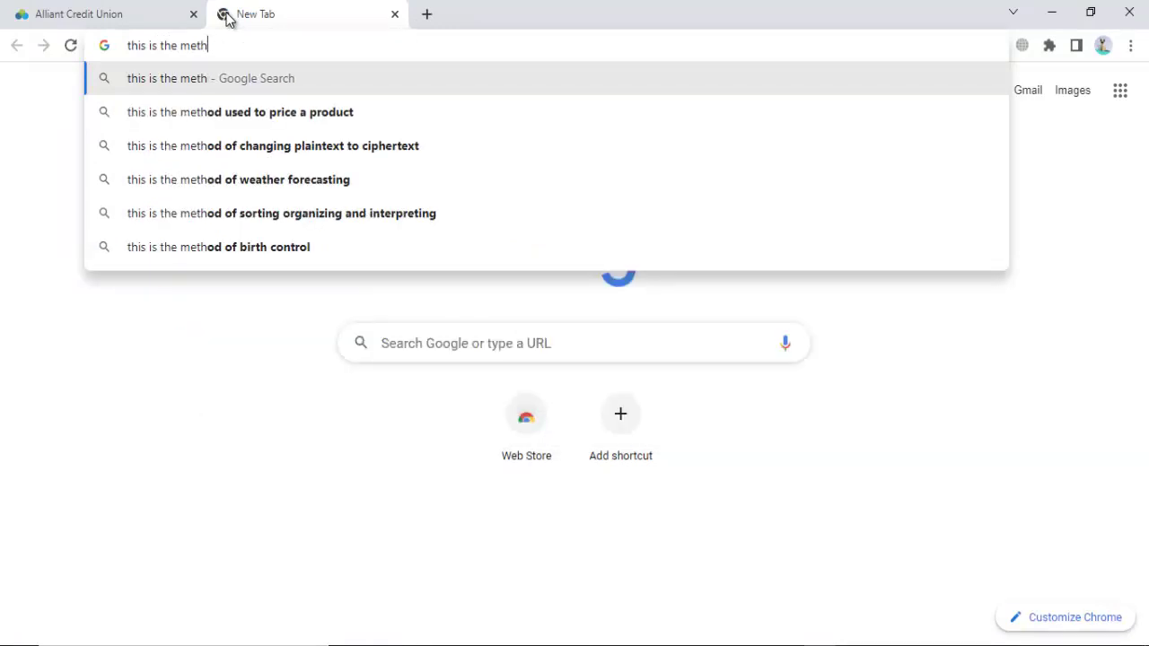
type("os to a")
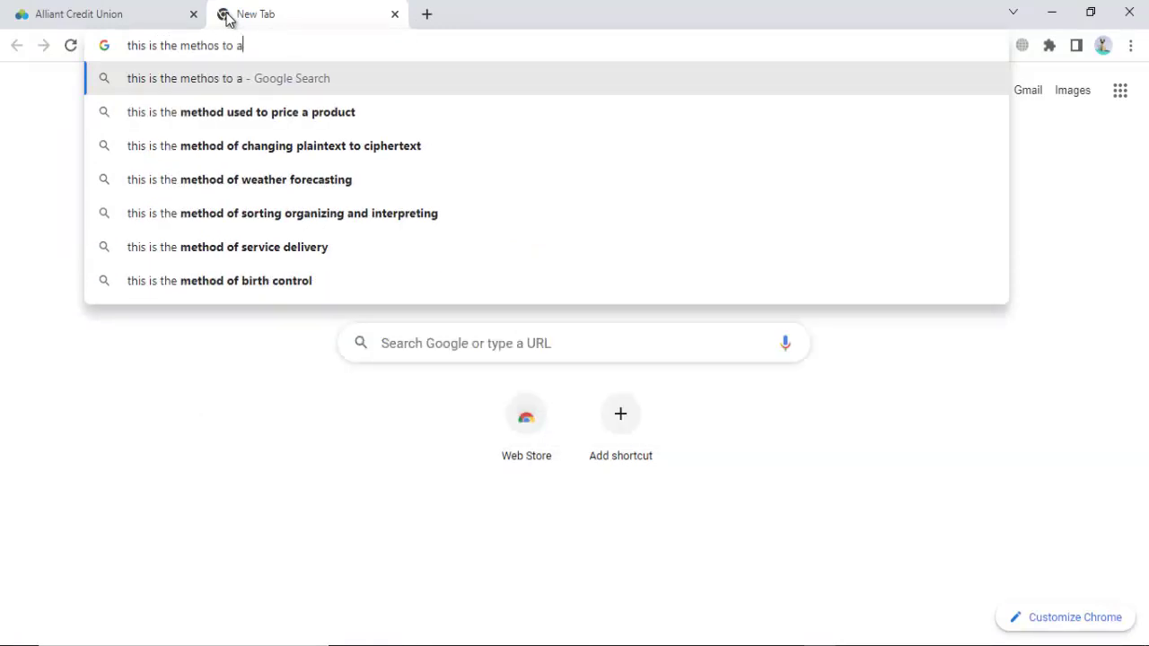
key("BackSpace")
type("open")
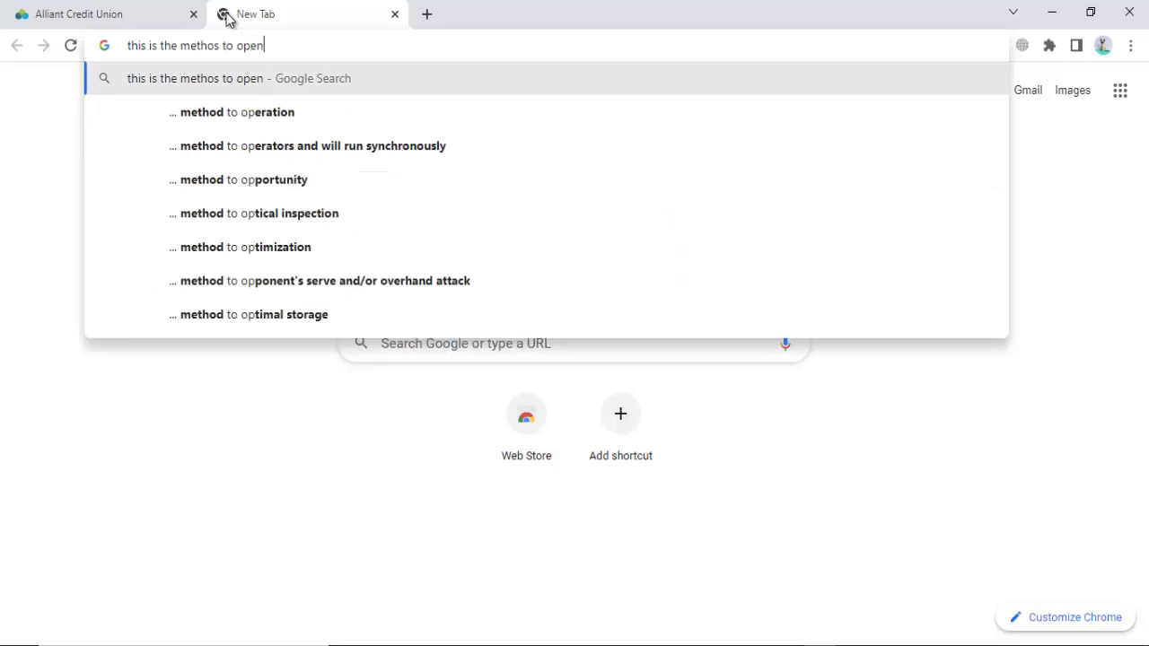
type(" alliant b")
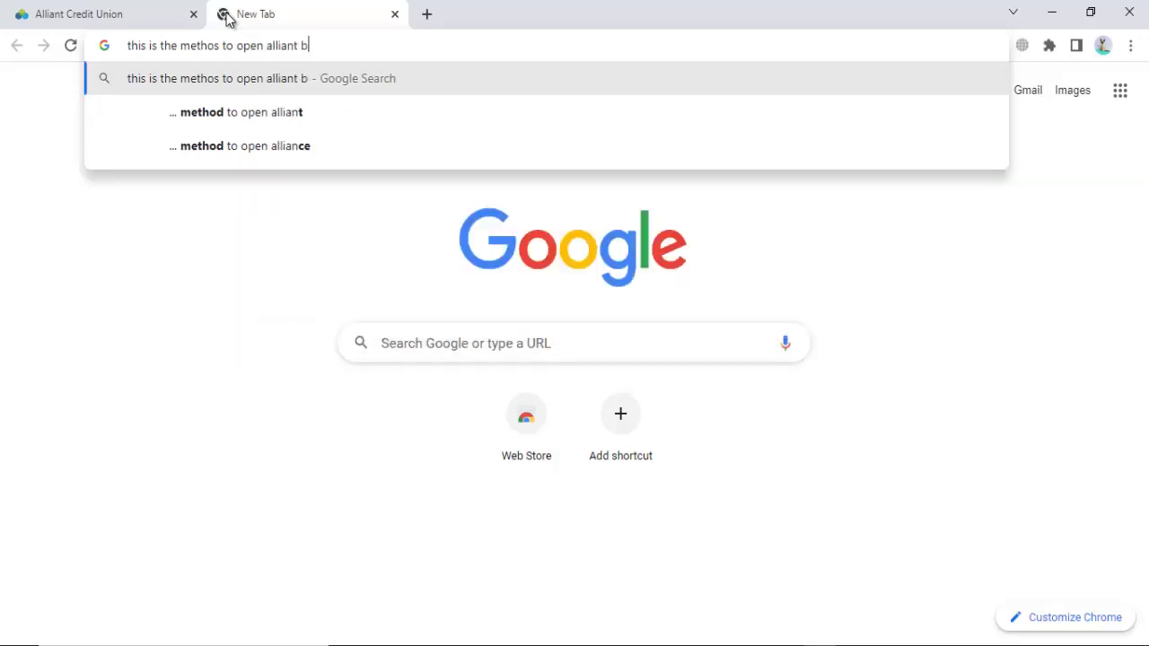
type("ank account")
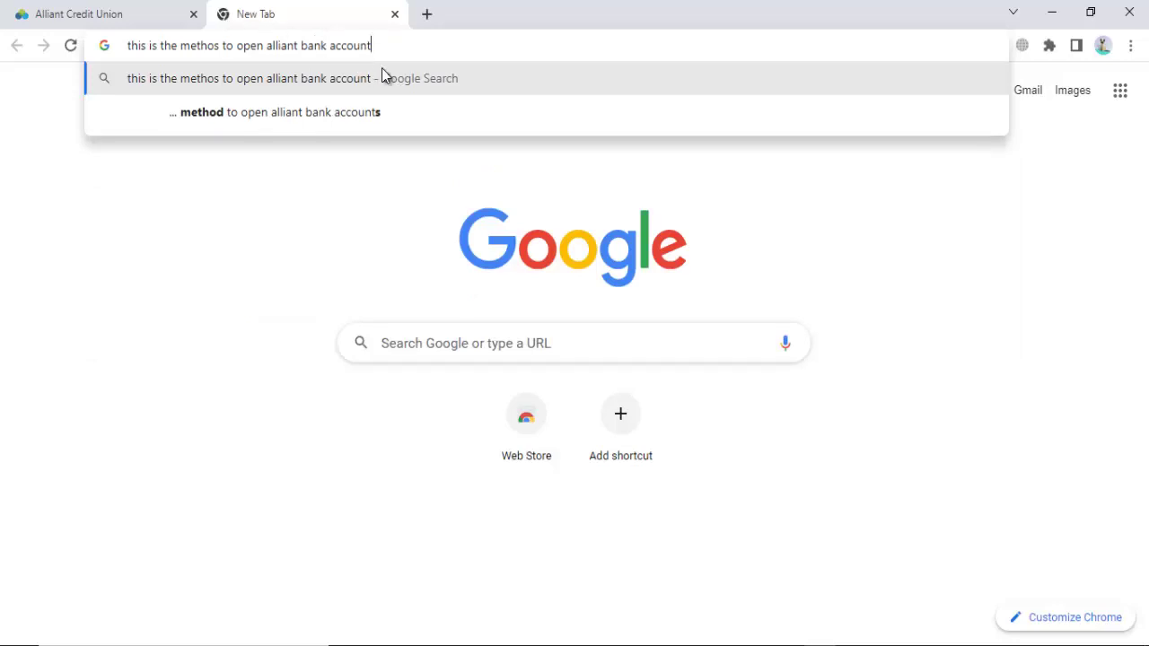
left_click(422, 343)
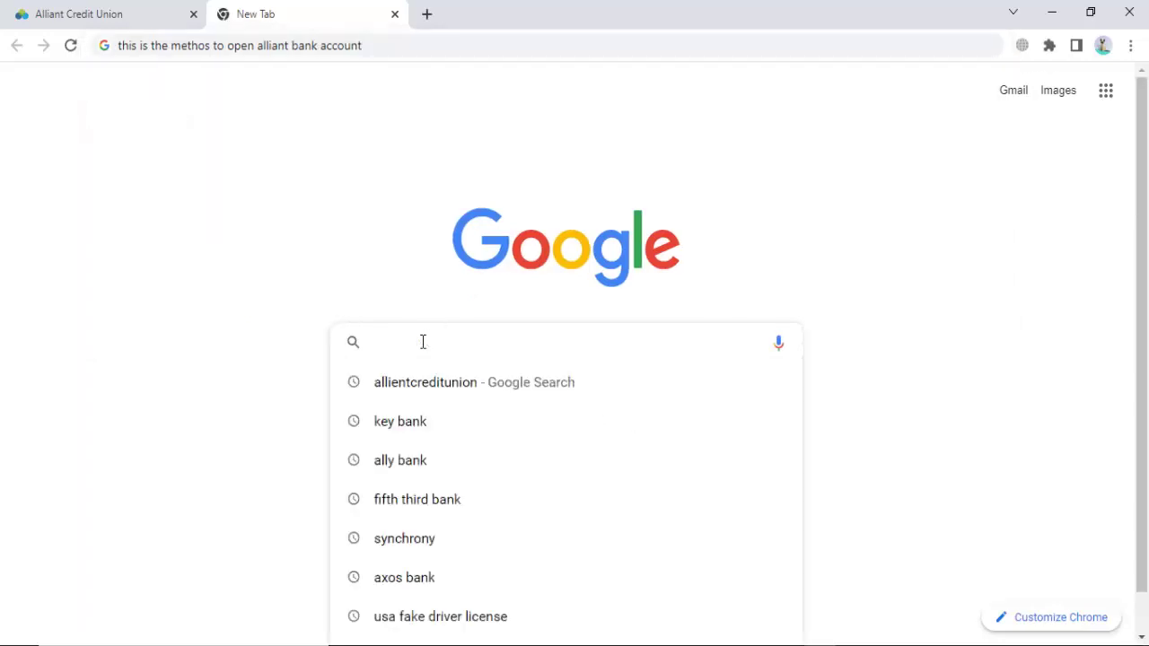
type("thank y")
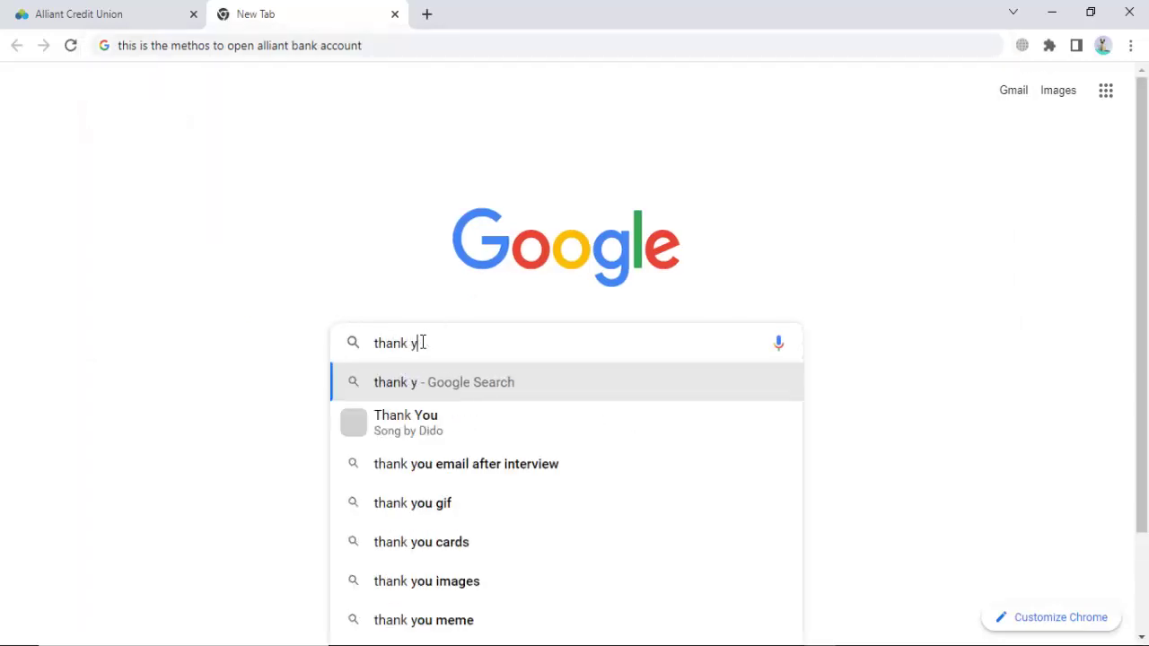
type("ou")
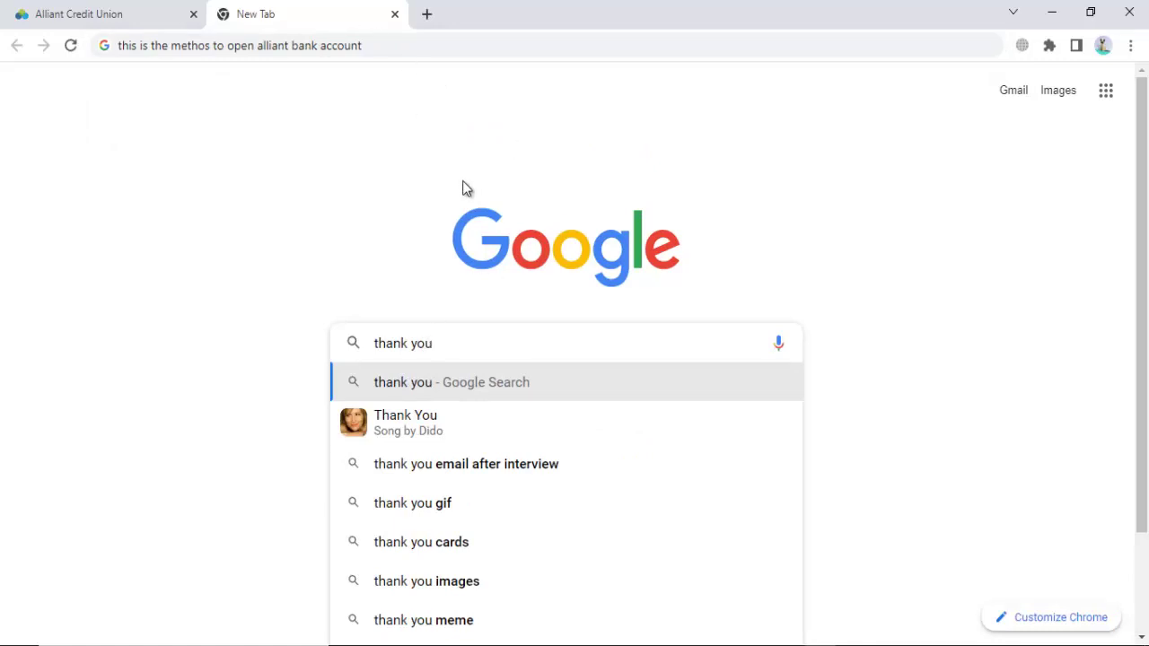